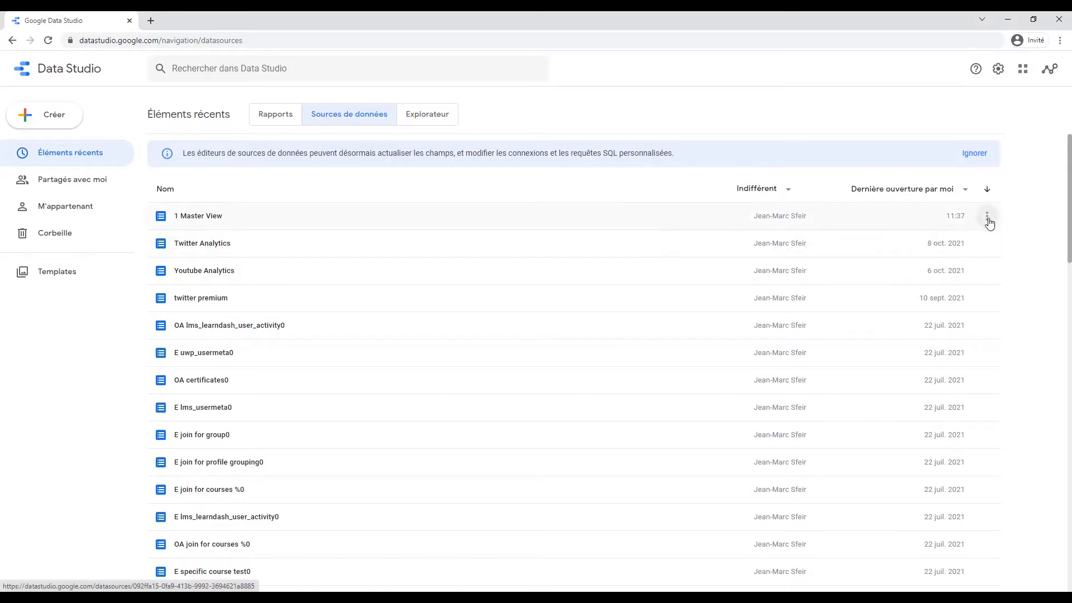
Open the management of new reports for the 1 Master View data source
click(987, 218)
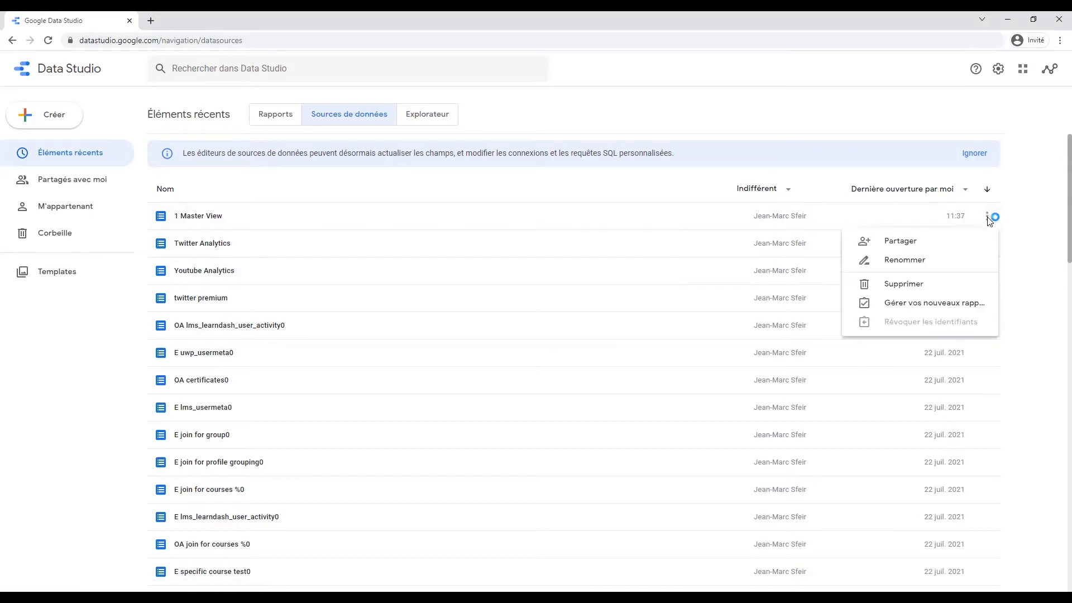
click(944, 304)
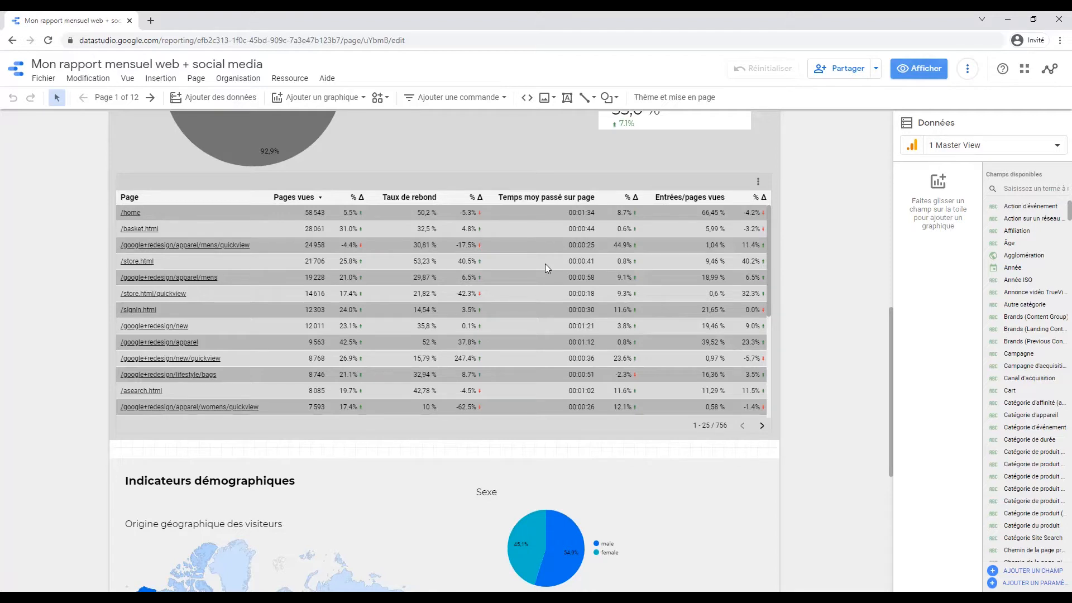
Start a new calculated metric named "case" in the table listing views per page
click(545, 264)
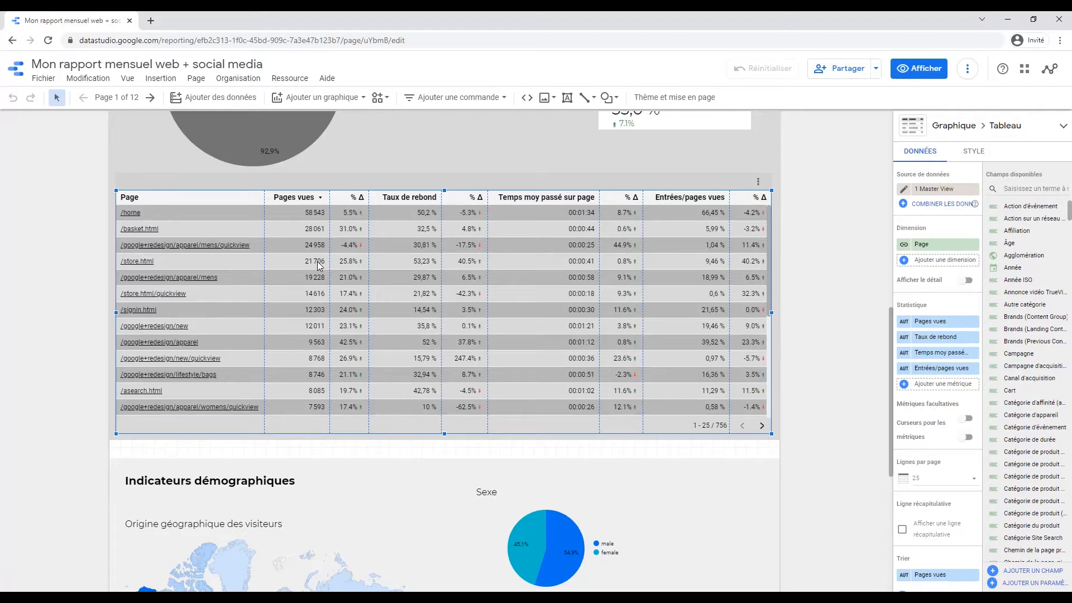
click(956, 385)
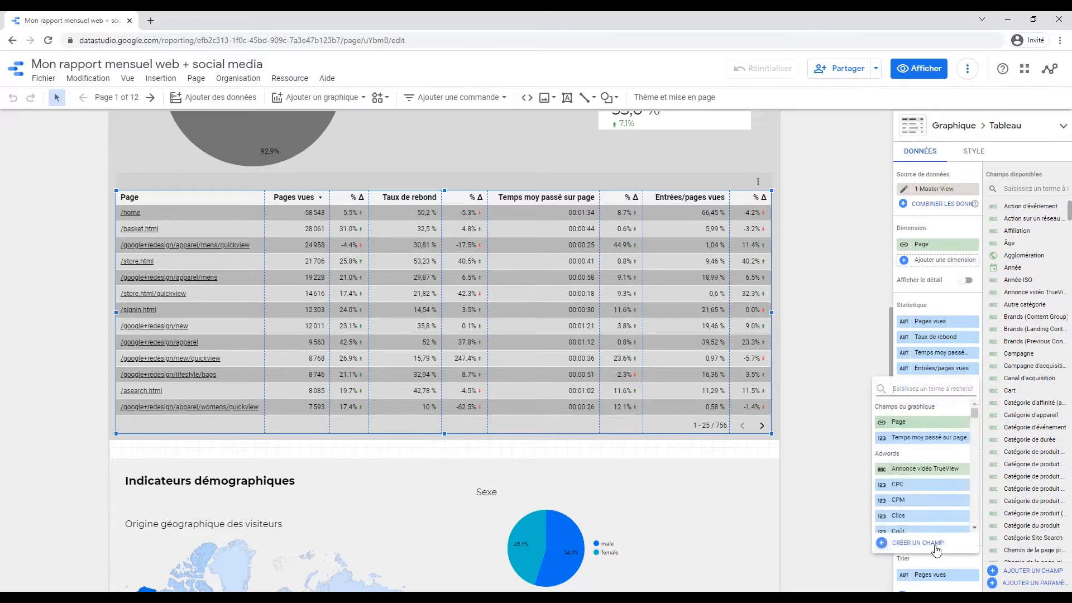
click(917, 543)
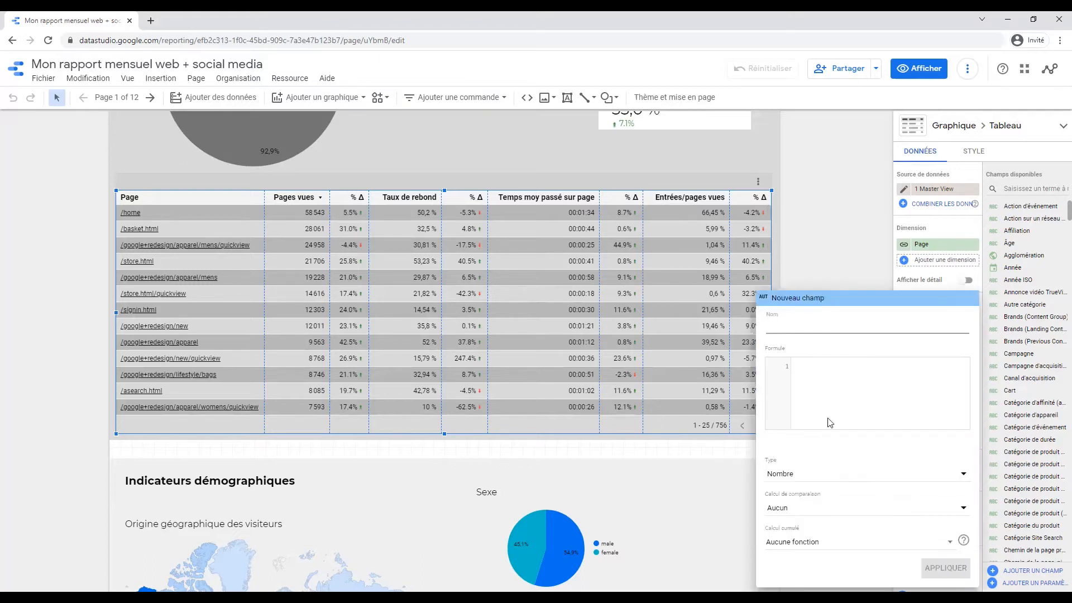
text(case)
Enter the formula "case when Pages vues >2000 then true else false end" for the case metric and apply it
click(836, 391)
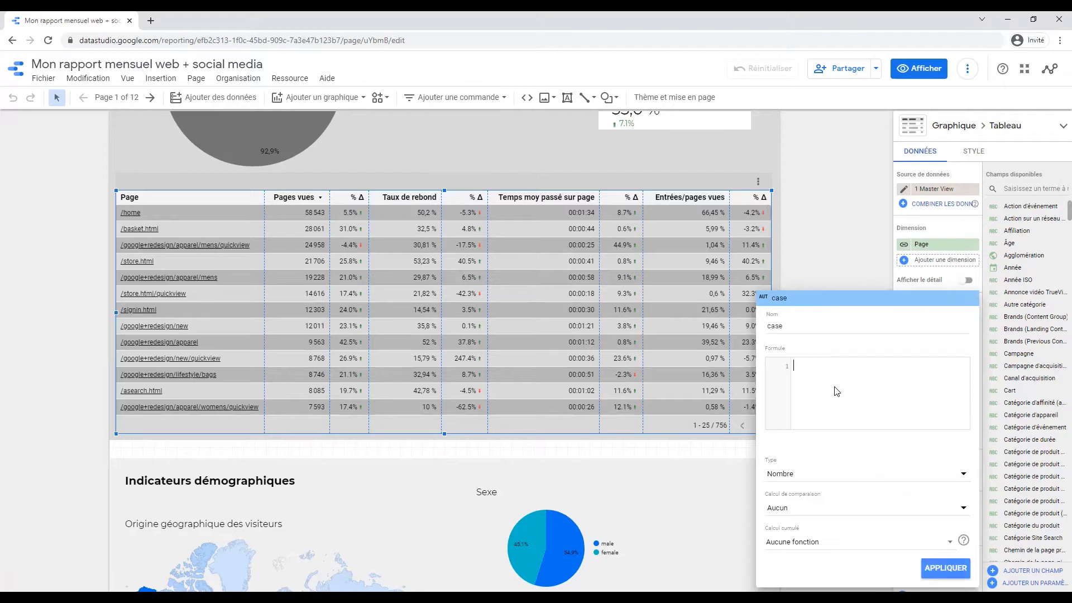
text(case when Pages vues >)
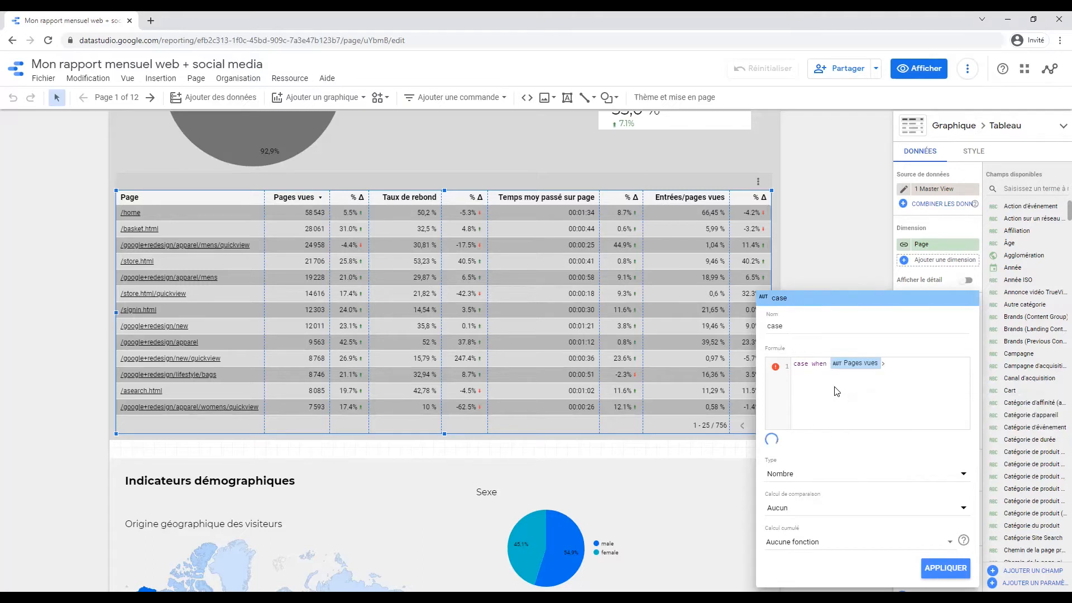
text(2000 then true)
key(Return)
text(else fa)
text(lse )
text(end)
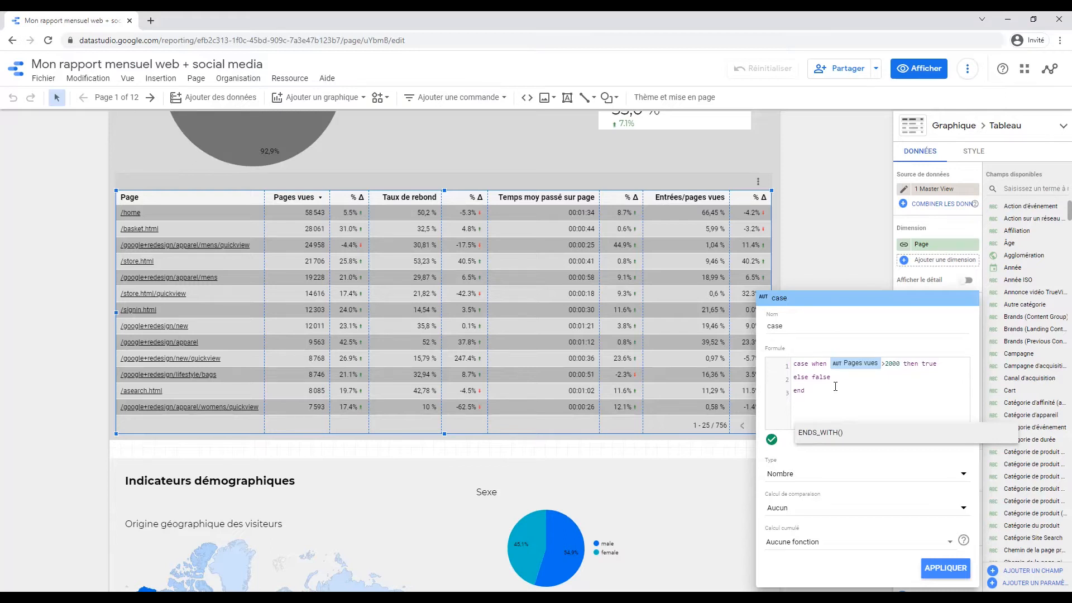
click(940, 565)
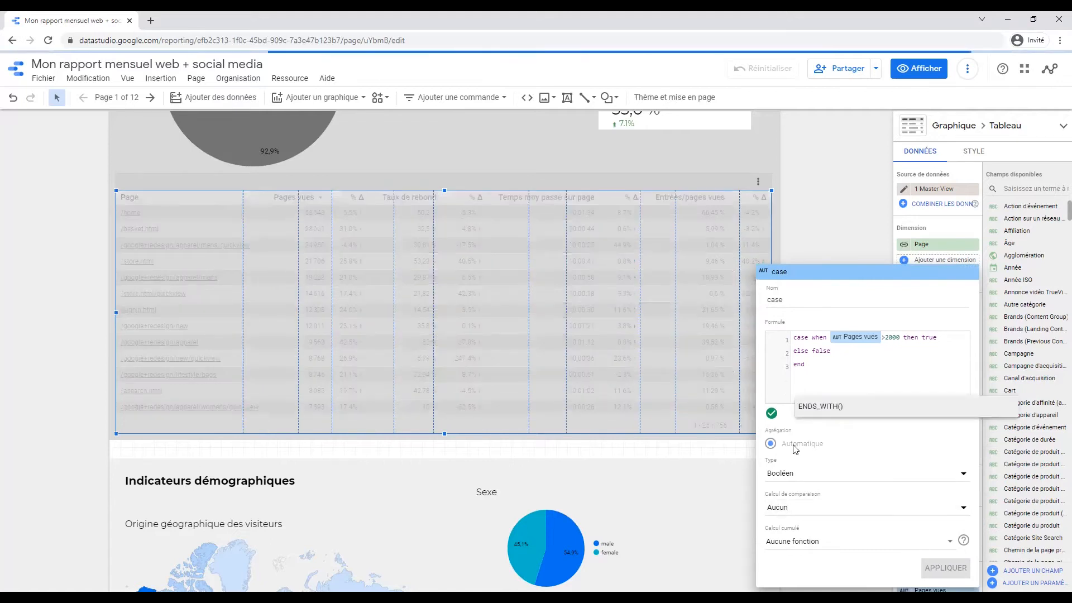
Raise the threshold in the case metric's formula to 20000, apply it and close the field editor
click(892, 334)
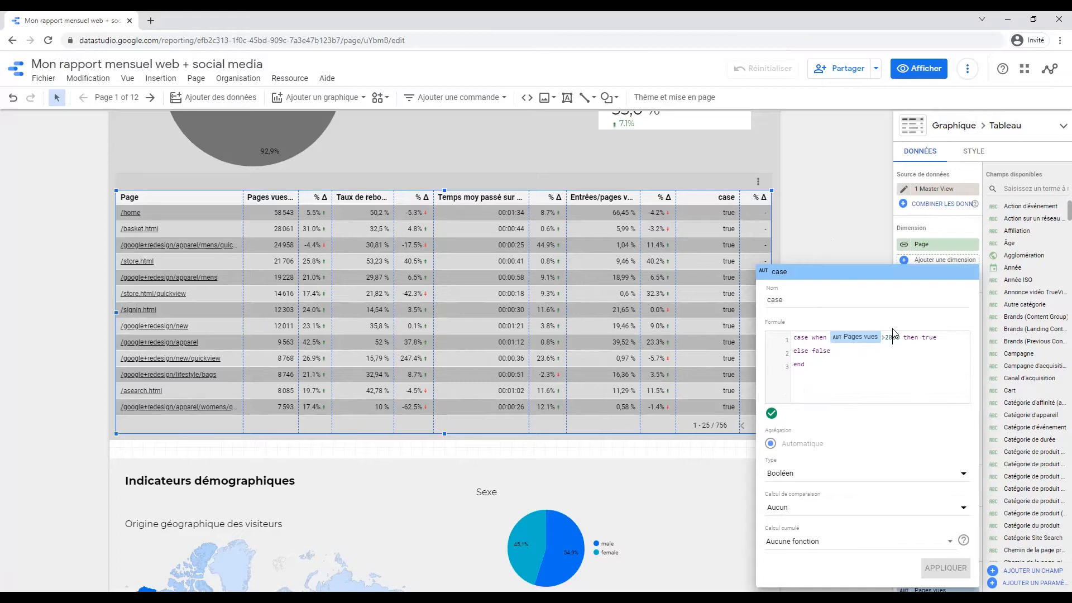
text(0)
click(939, 568)
click(812, 239)
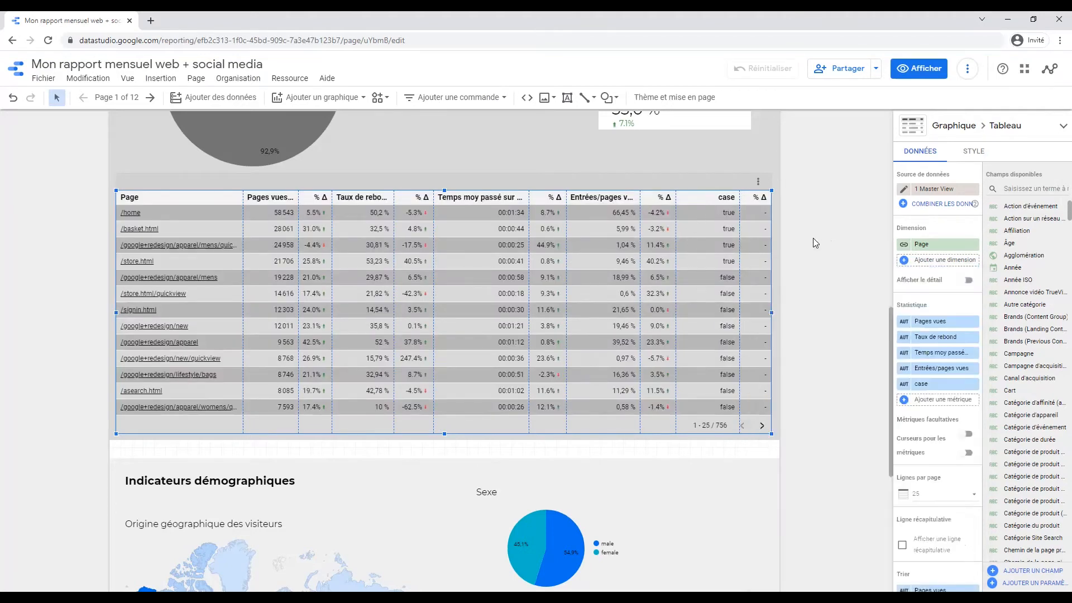
Create another calculated metric for the table with the formula IF(Pages vues >20000,true,false)
click(942, 400)
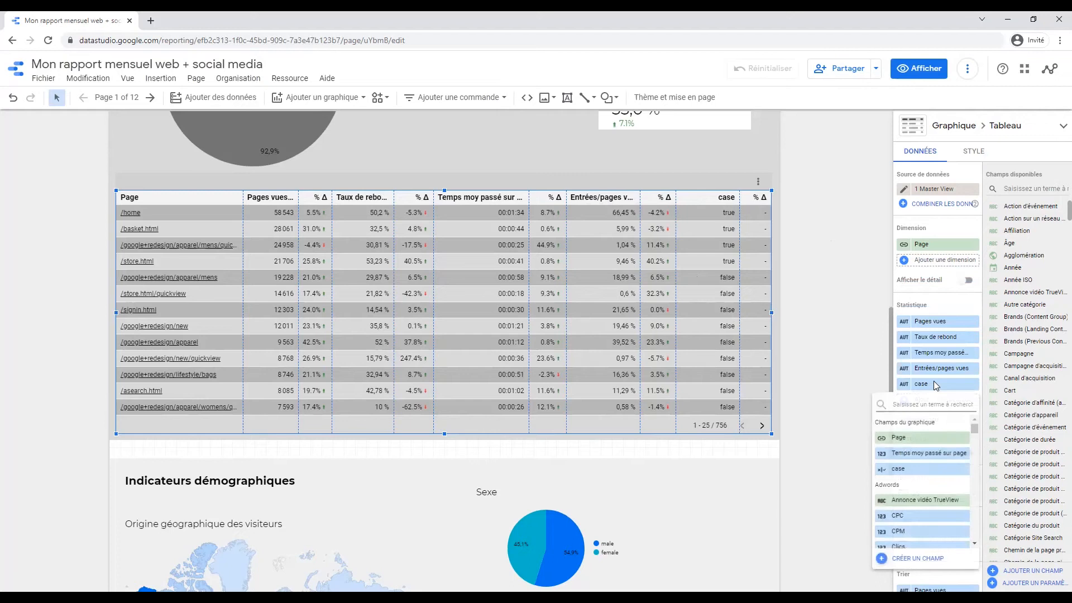
click(924, 560)
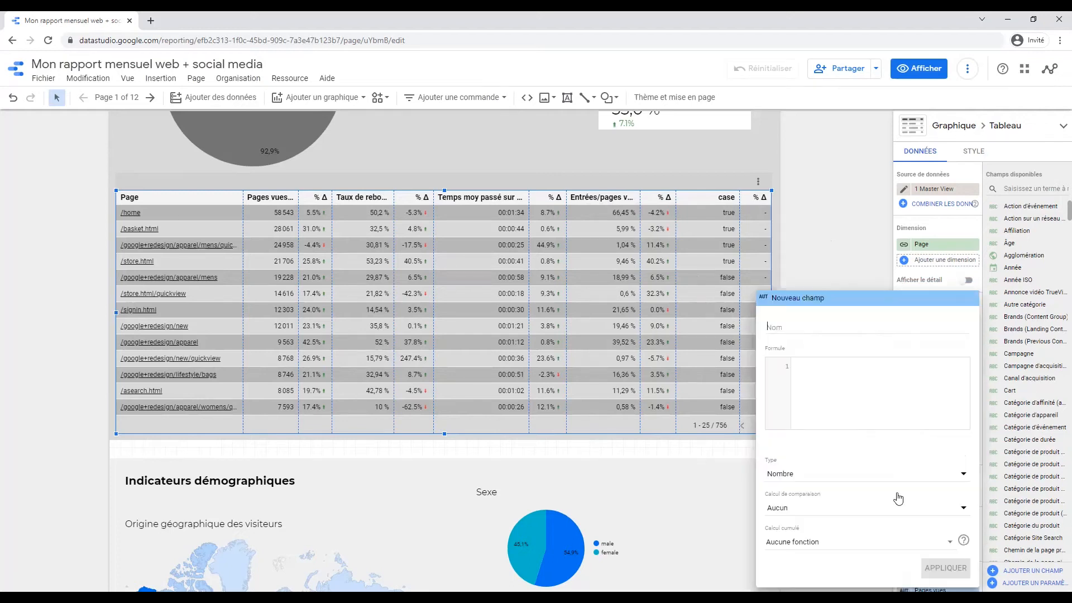
click(844, 390)
text(IF()
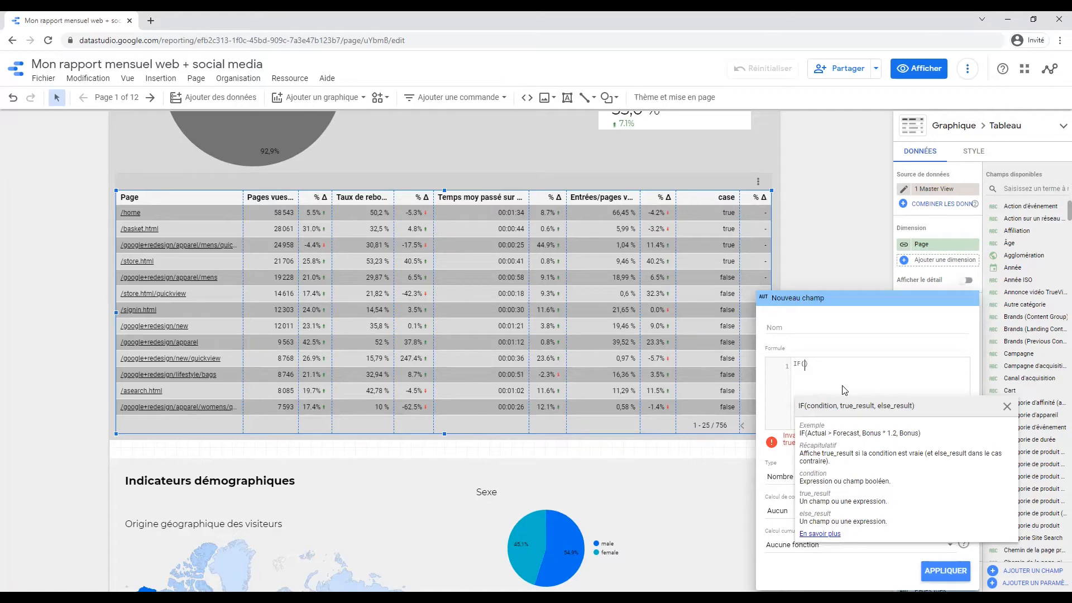
text(Pages vues)
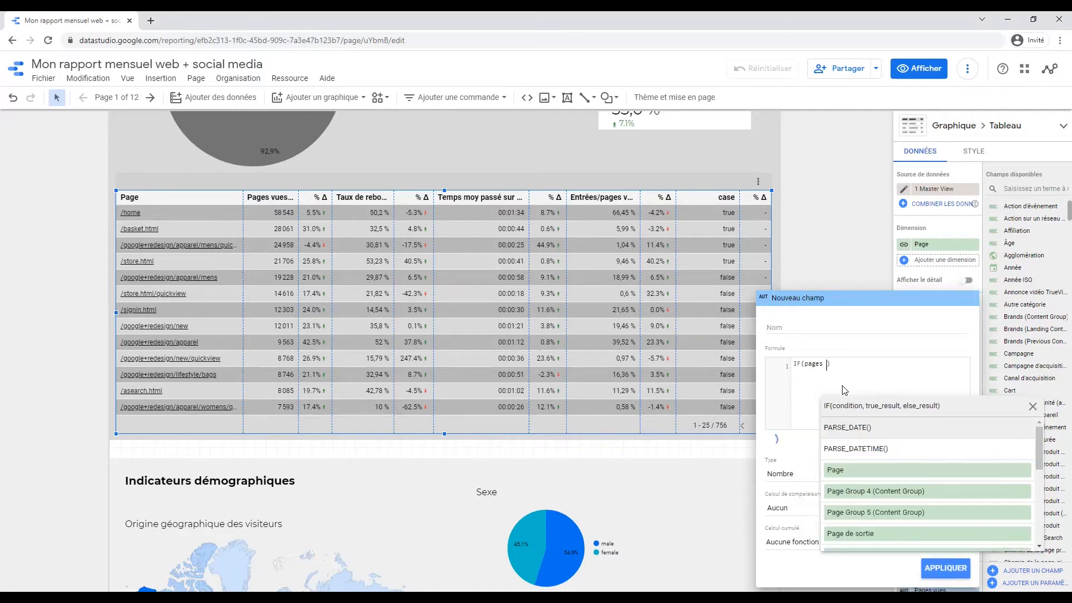
text(>)
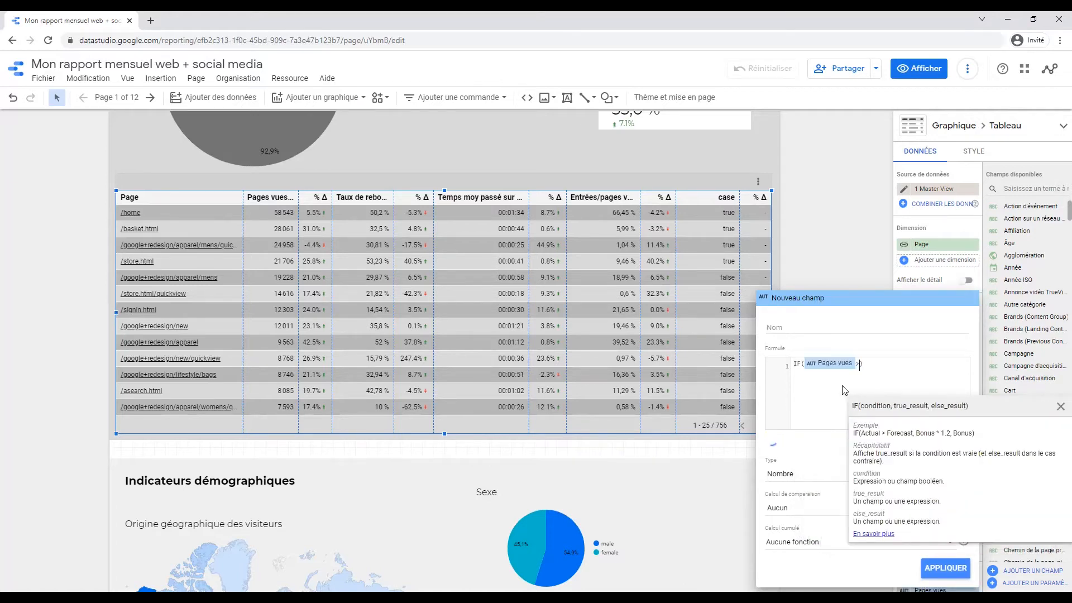
text(20000,true)
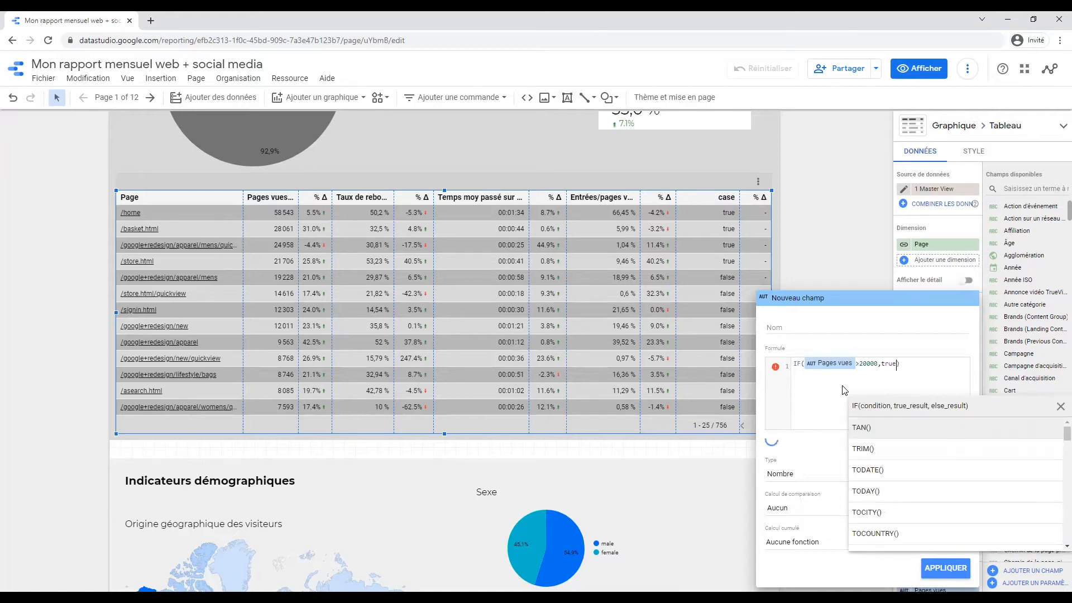
text(,)
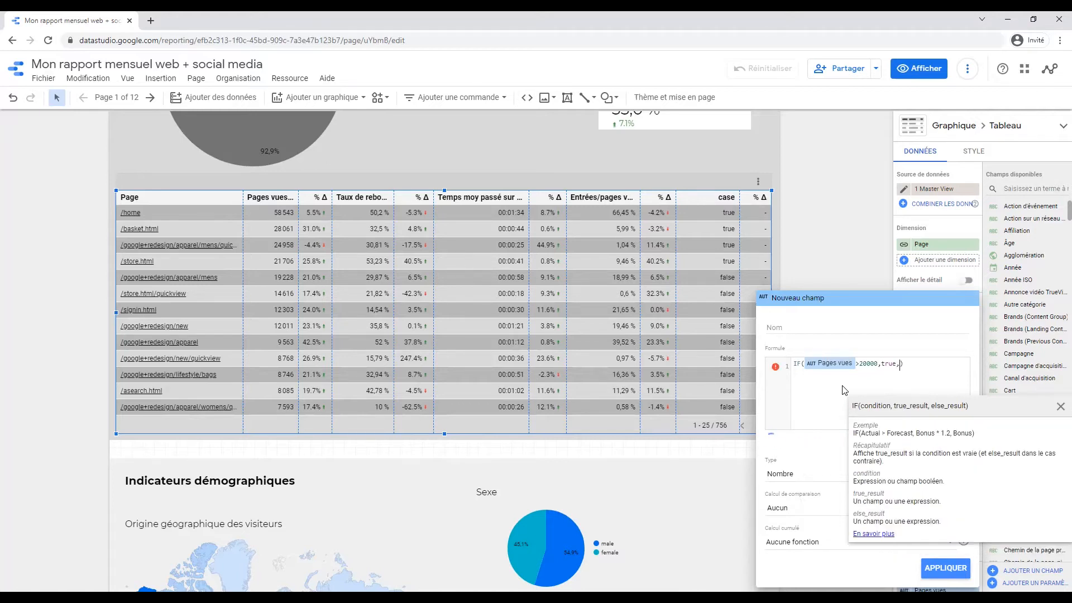
text(false)
click(832, 387)
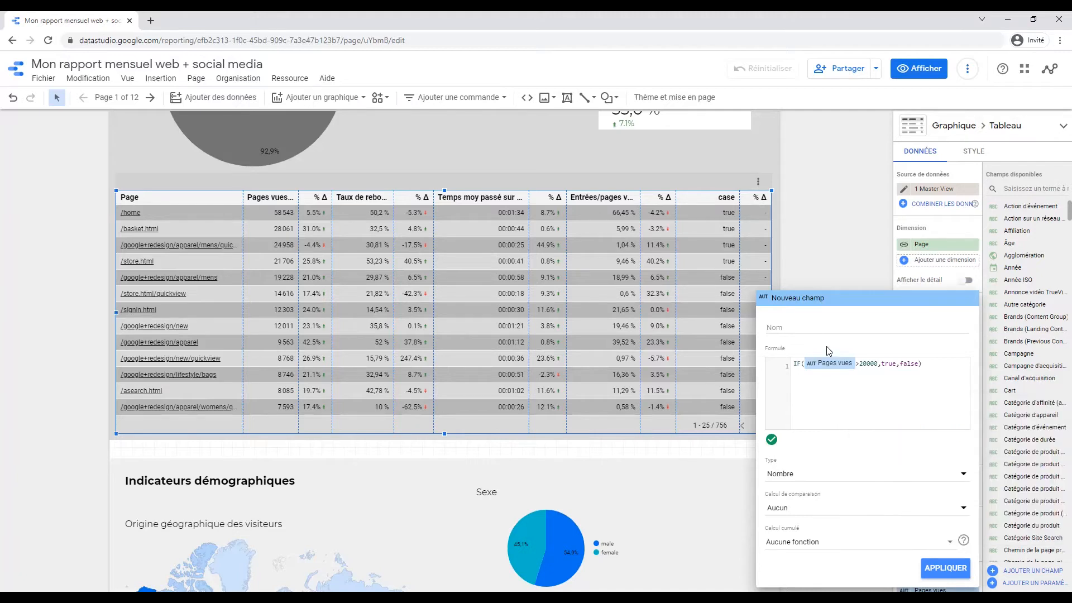
Name the new calculated metric "if" and apply it to the table
click(812, 328)
text(if)
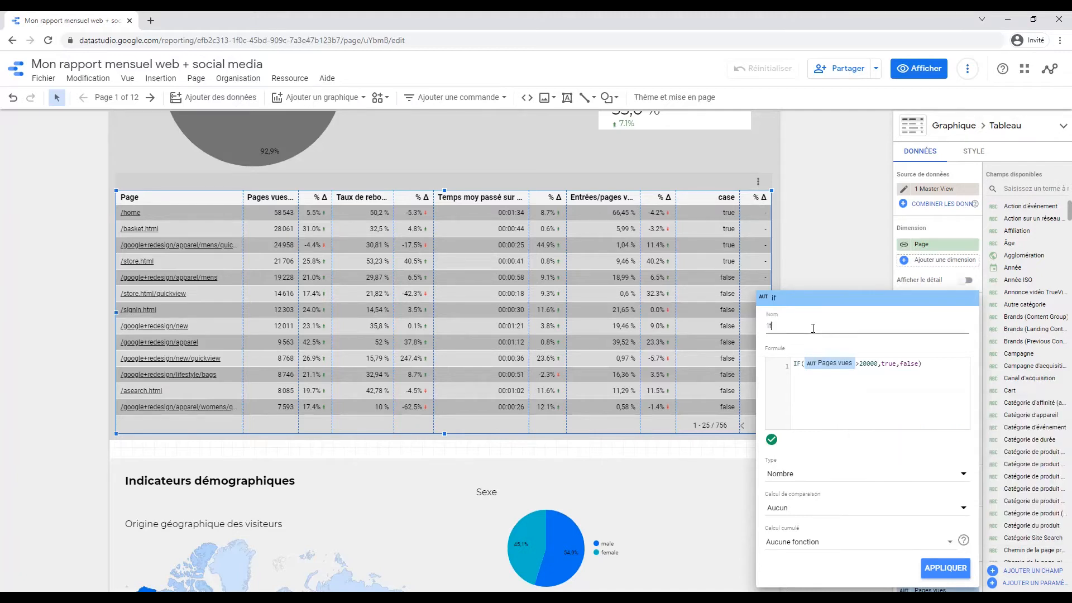
click(947, 570)
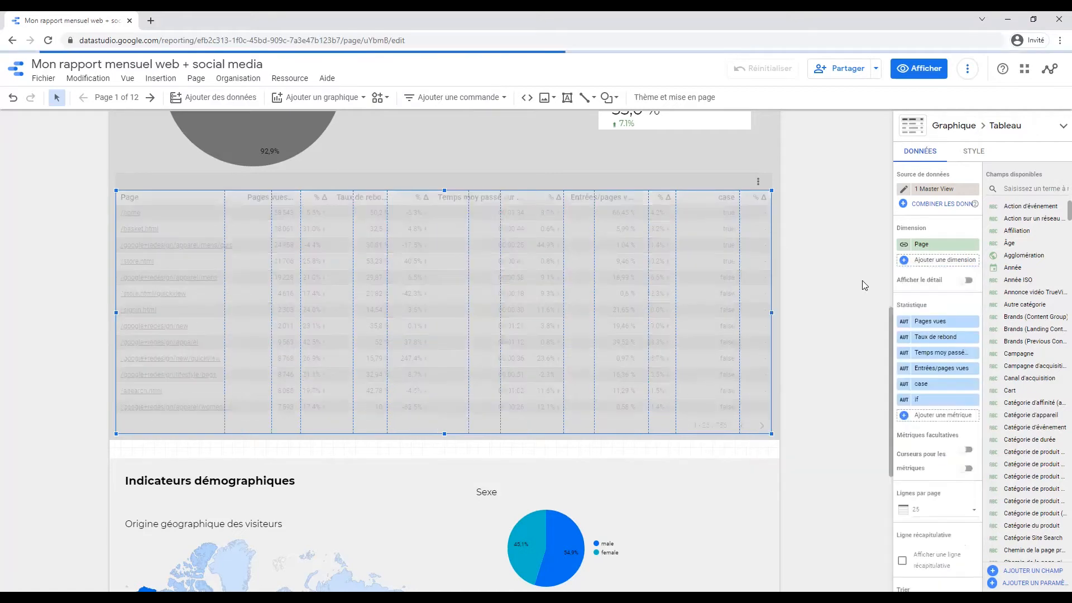
Check the formula of the case metric and remove both the case and if metrics from the table
click(904, 385)
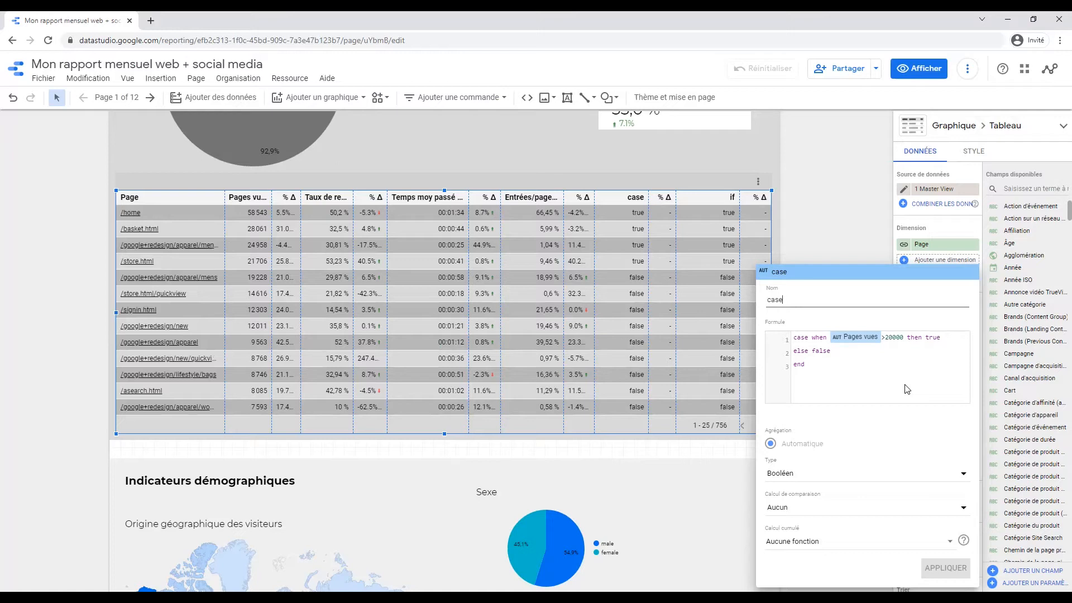
click(847, 249)
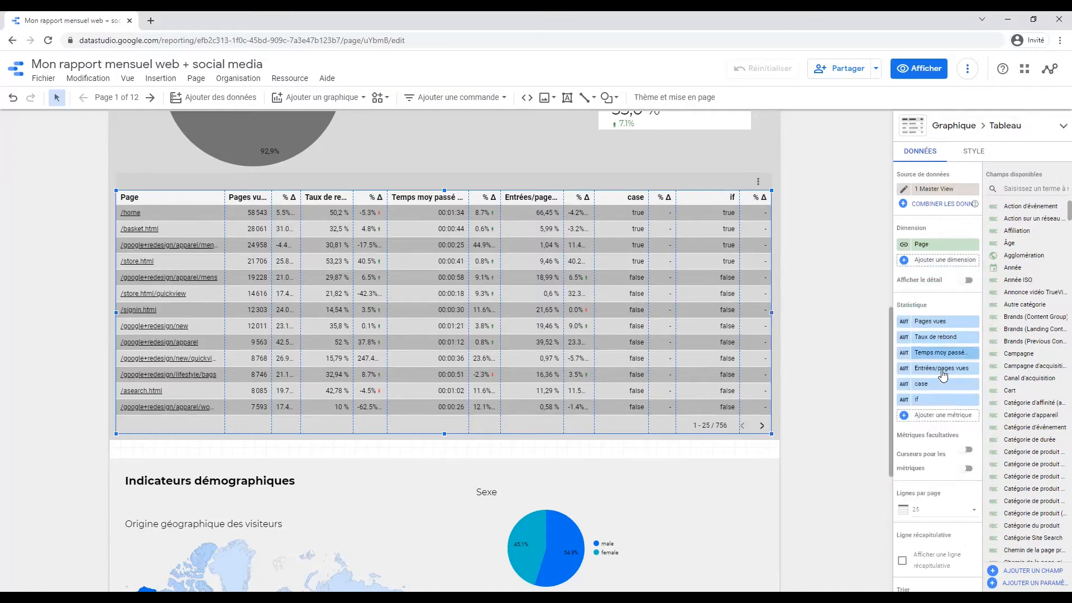
click(973, 384)
click(973, 384)
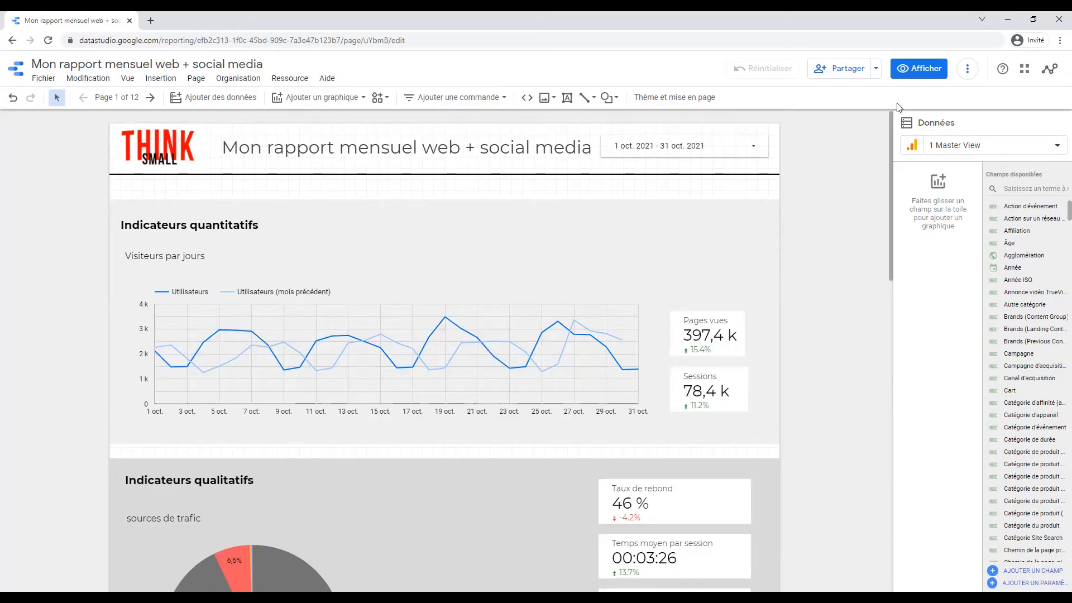
Show the report in view mode, present it full screen, and go to the second page and back
click(918, 70)
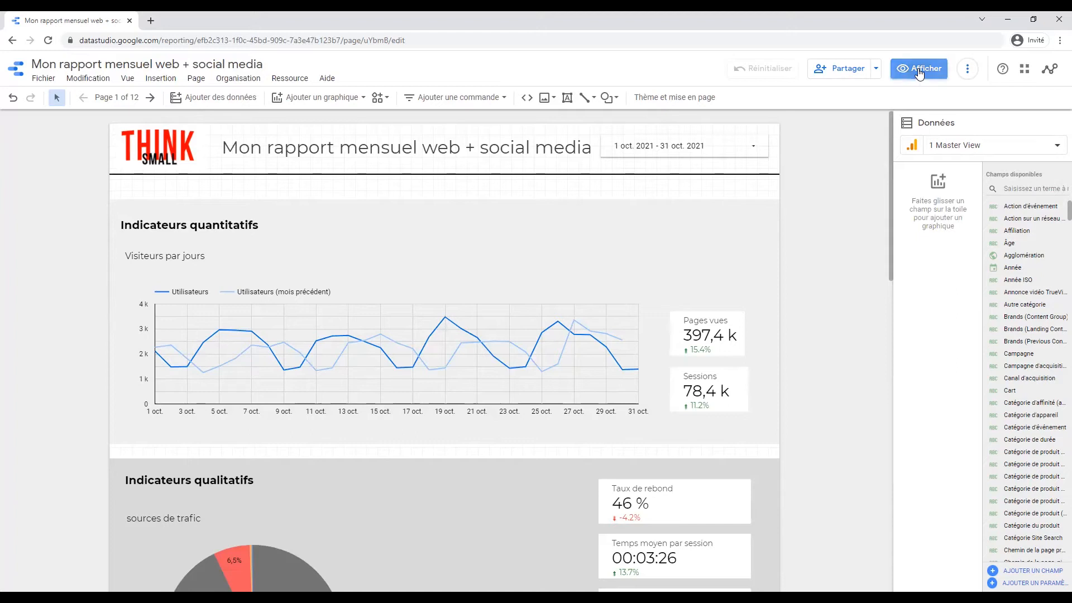
click(968, 69)
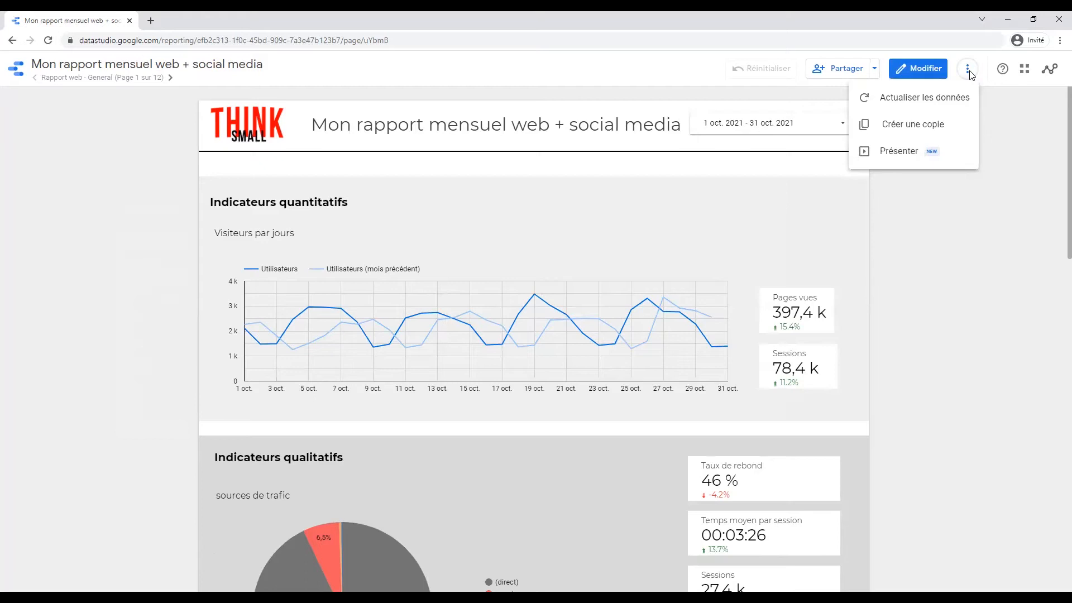
click(908, 152)
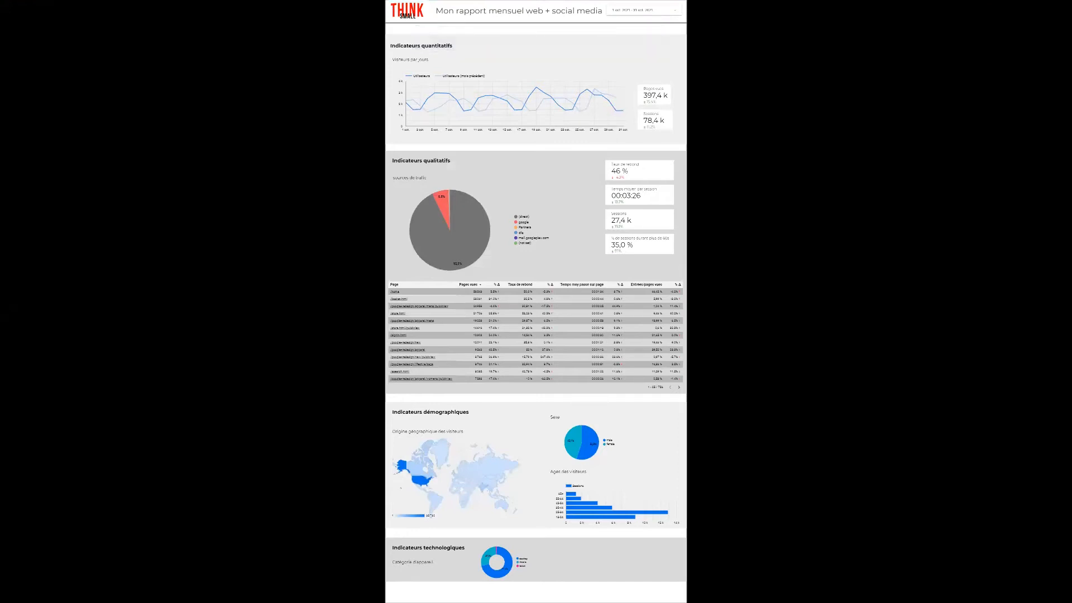
key(Right)
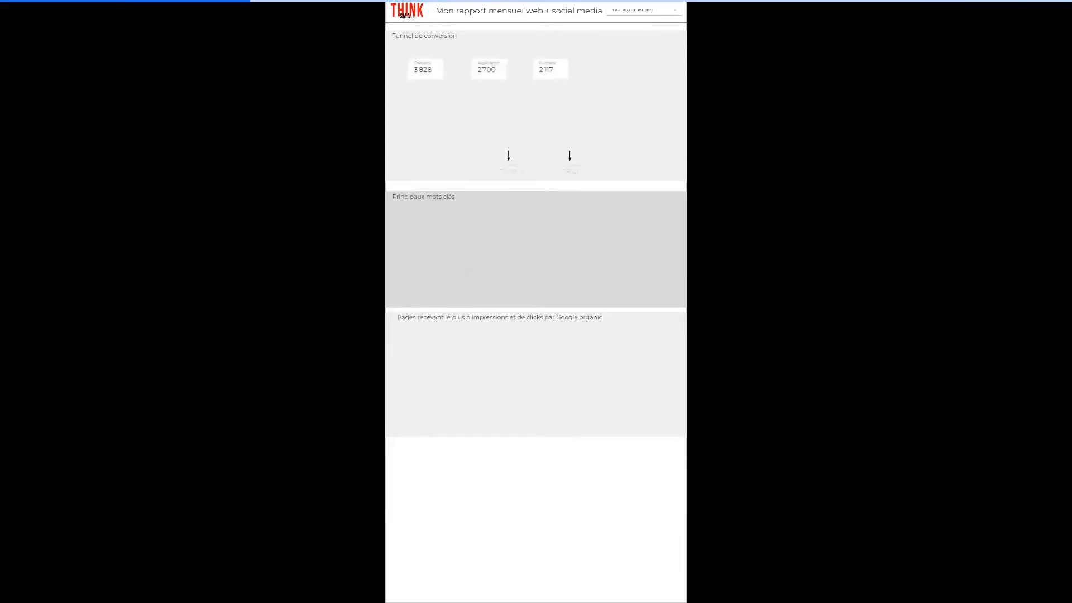
key(Left)
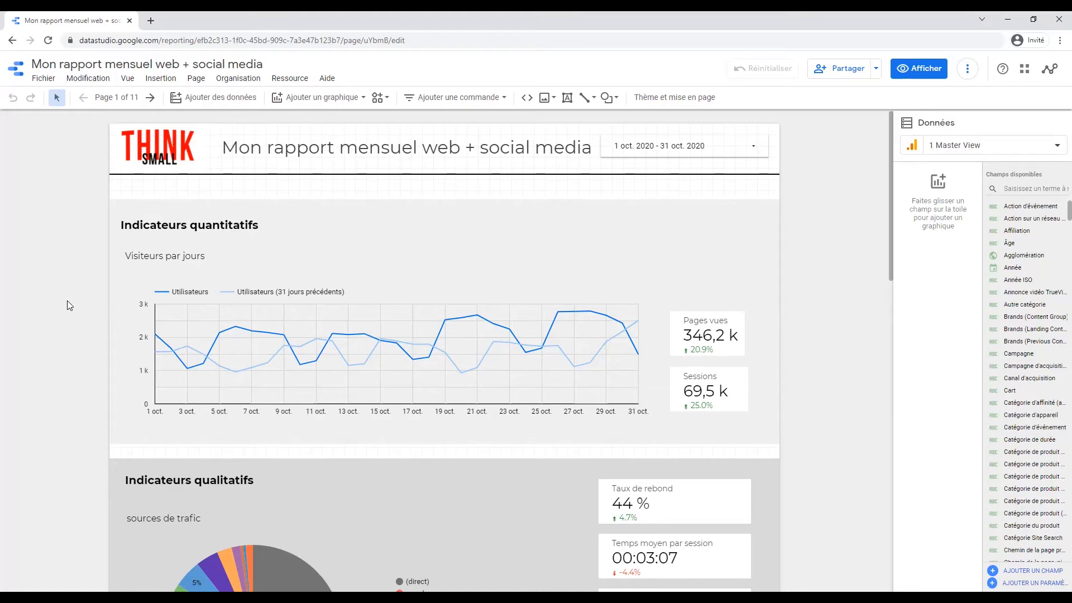
Show the list of report pages and add a new section to it
click(118, 99)
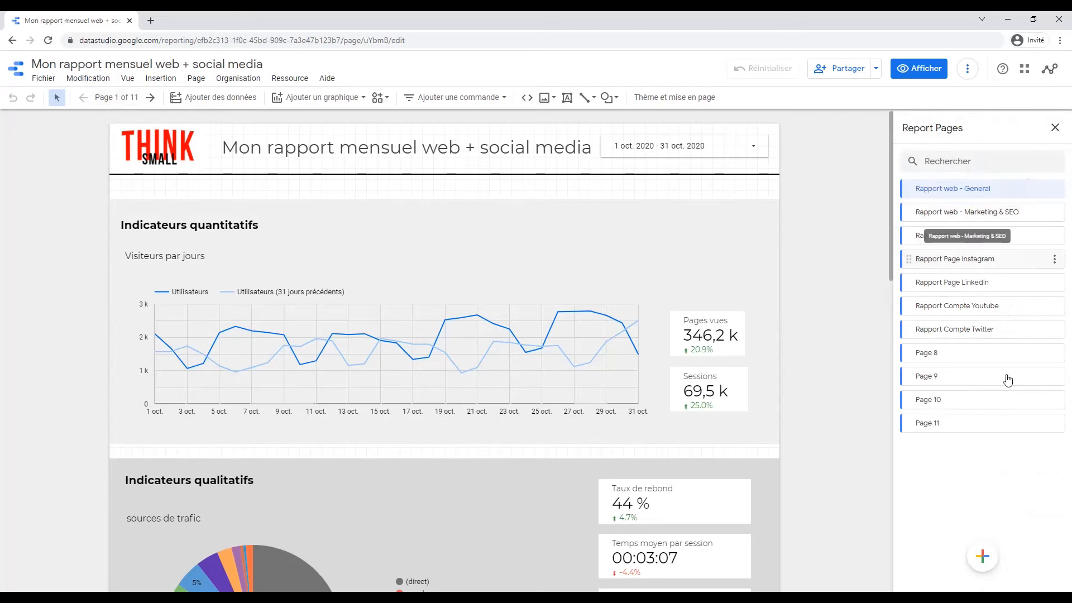
mouse_move(979, 561)
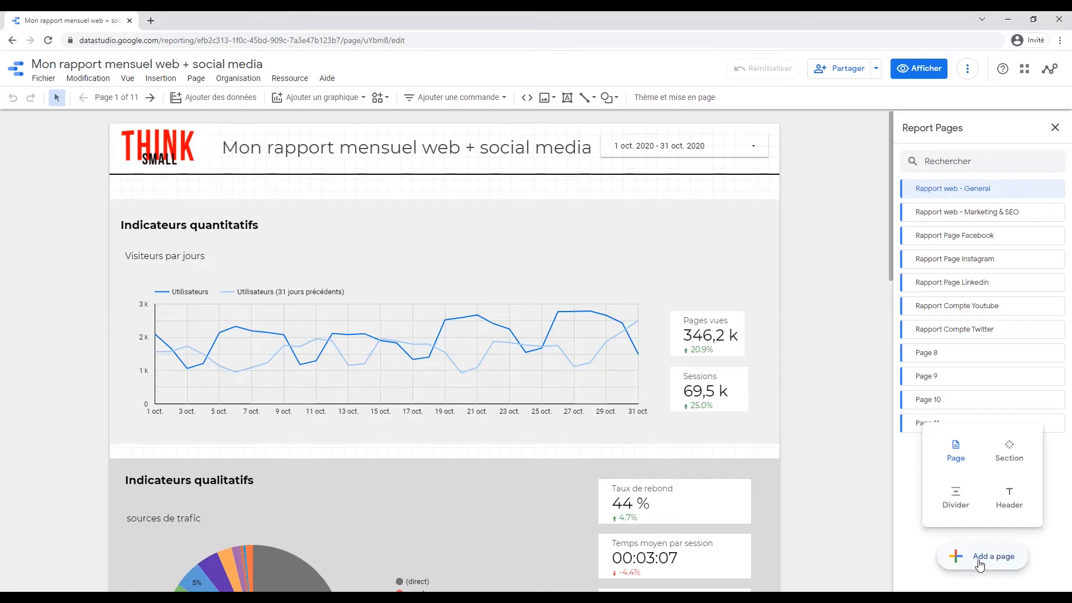
click(1009, 456)
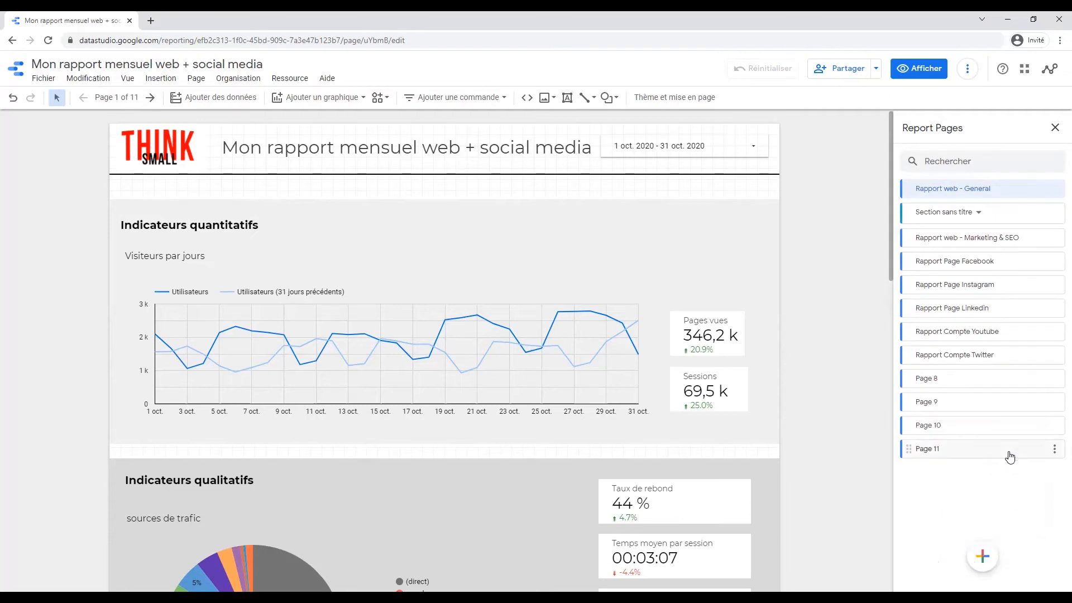
Rename the untitled section as "Réseaux sociaux" and place it directly below the Rapport web - Marketing & SEO page
click(1053, 212)
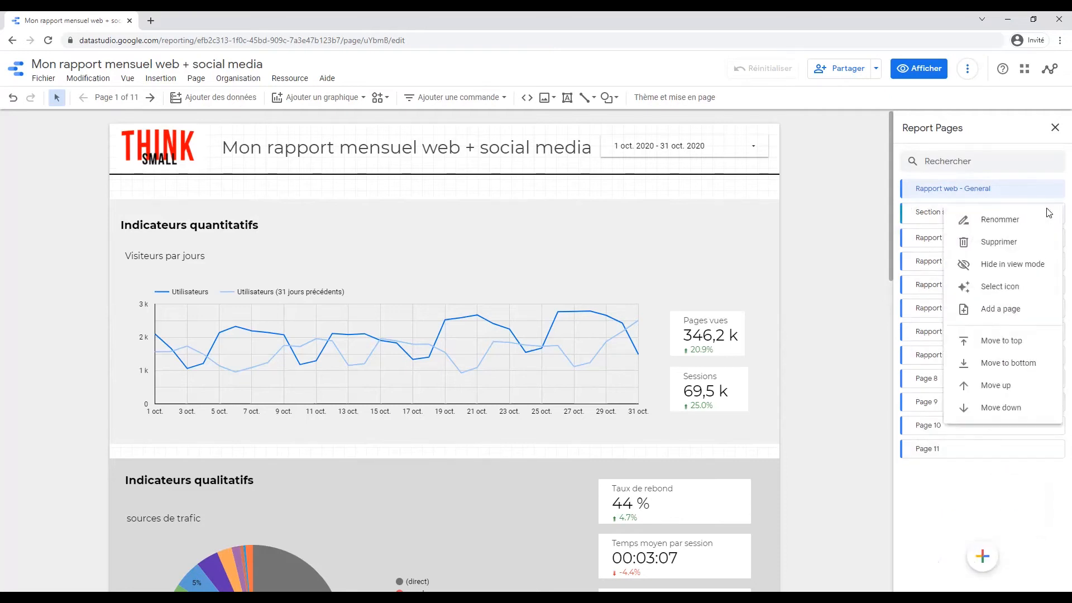
click(958, 219)
drag(974, 212, 841, 206)
text(Réseaux s)
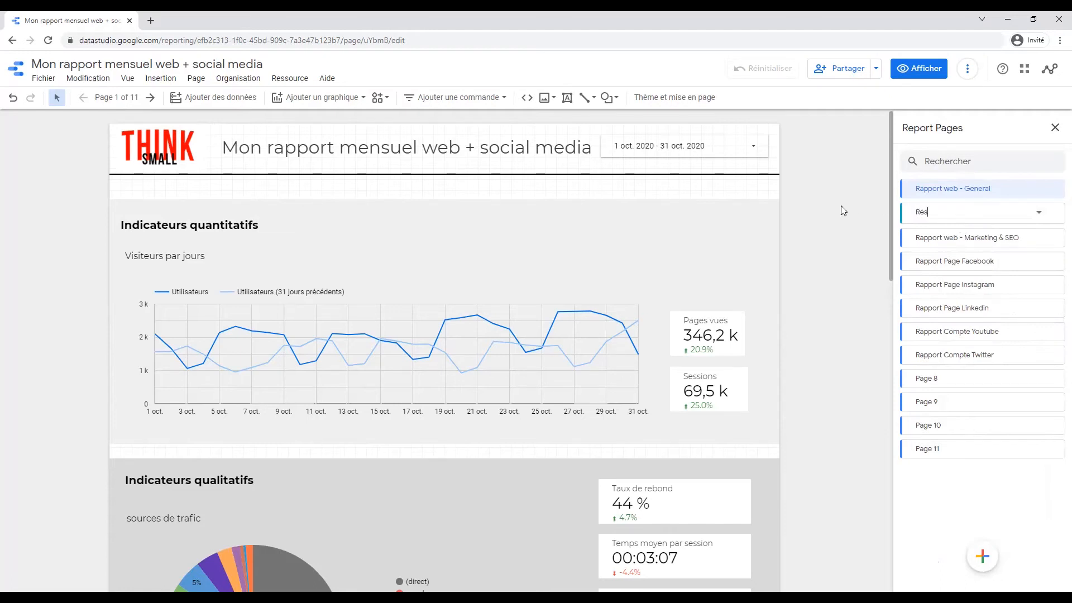
text(ociaux)
click(1024, 469)
mouse_move(905, 211)
mouse_down()
mouse_move(902, 248)
mouse_move(903, 233)
mouse_up()
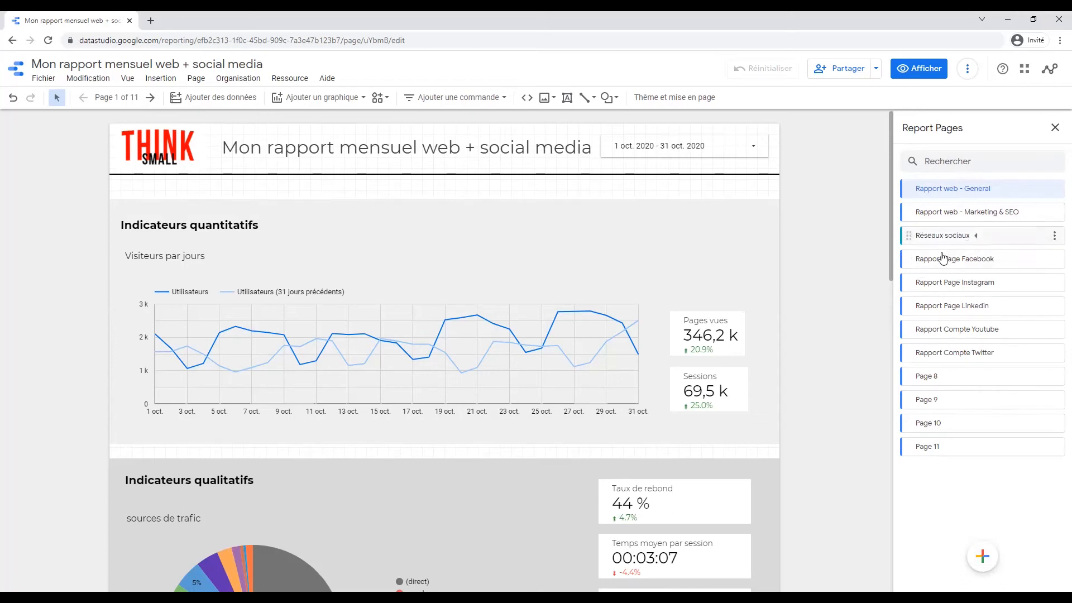
Move the Facebook, Instagram, LinkedIn, Youtube and Twitter report pages into the Réseaux sociaux section
drag(902, 262, 924, 241)
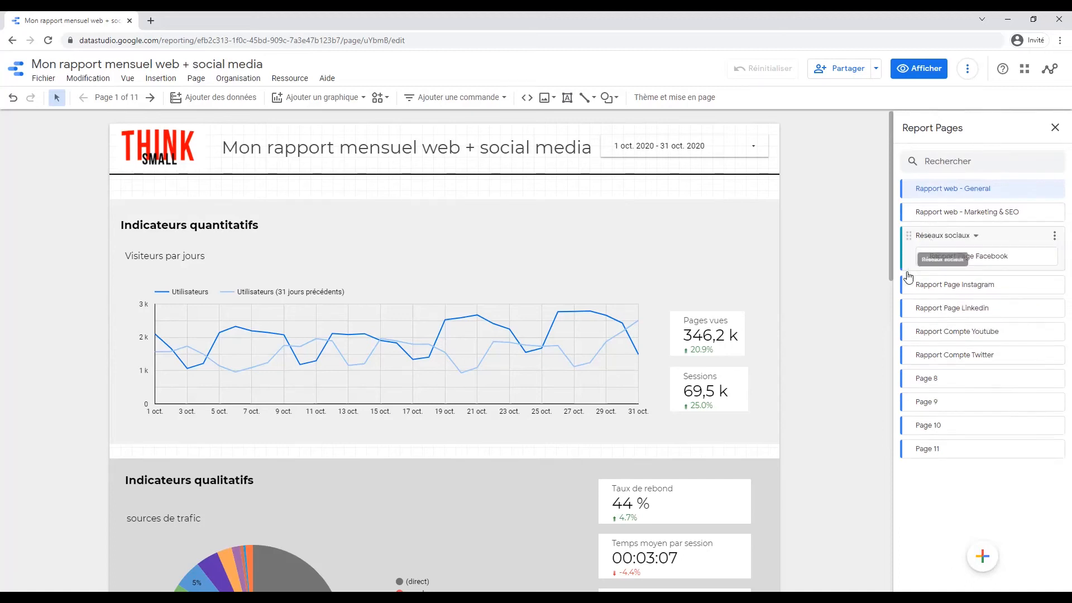
drag(907, 283, 924, 340)
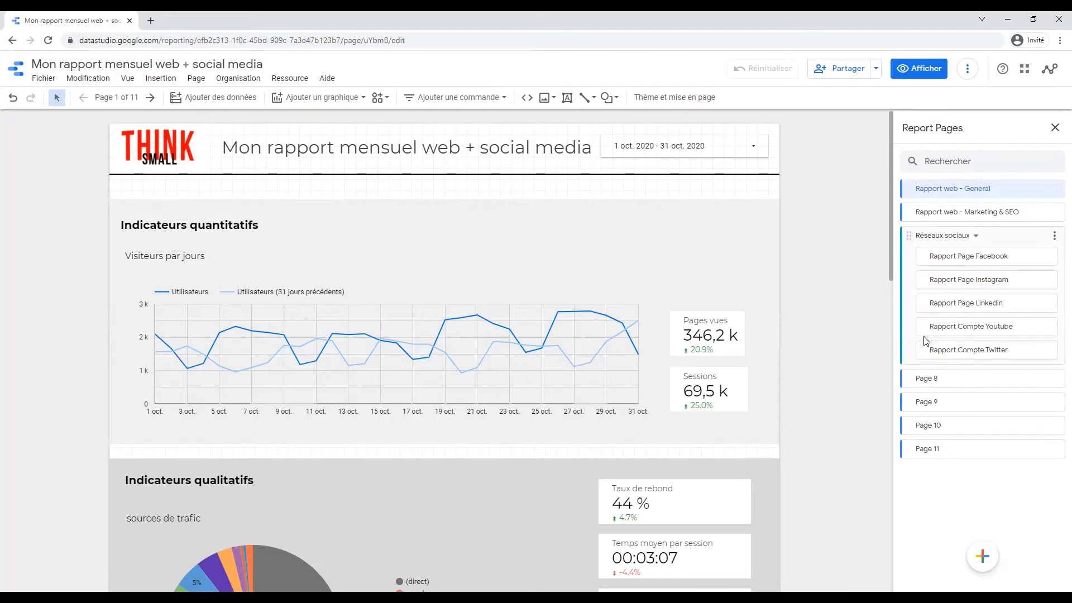
Show the report in view mode, list its pages, and expand and collapse the Réseaux sociaux section
click(924, 72)
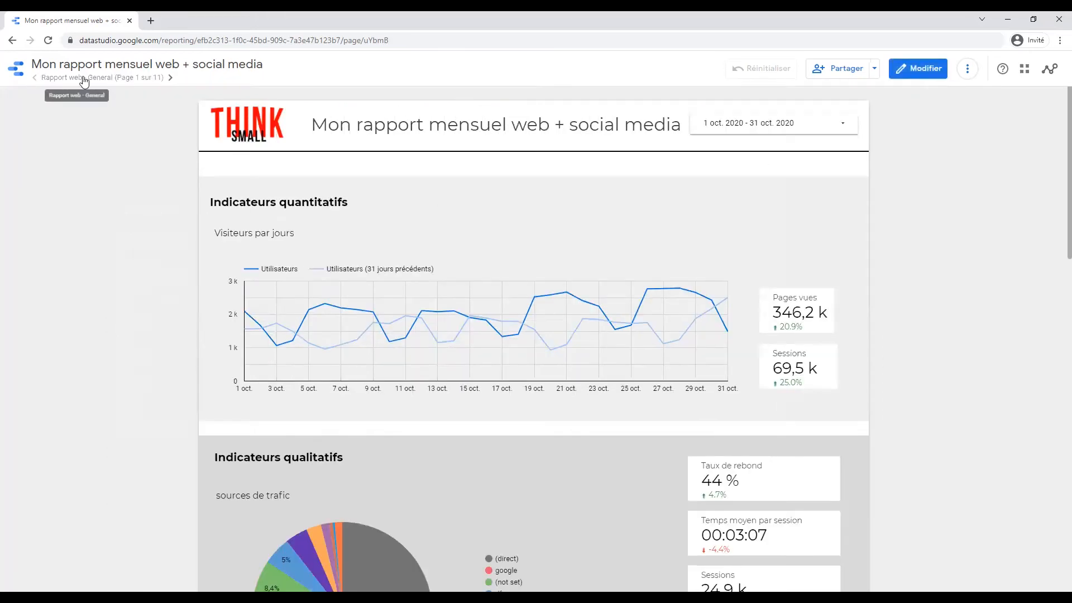
click(84, 78)
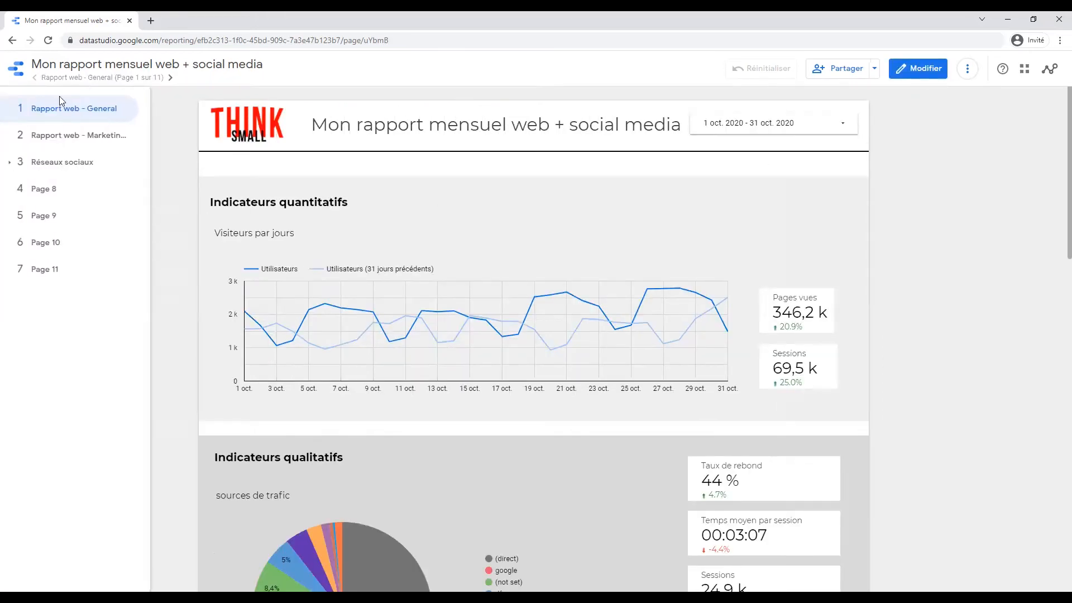
click(9, 164)
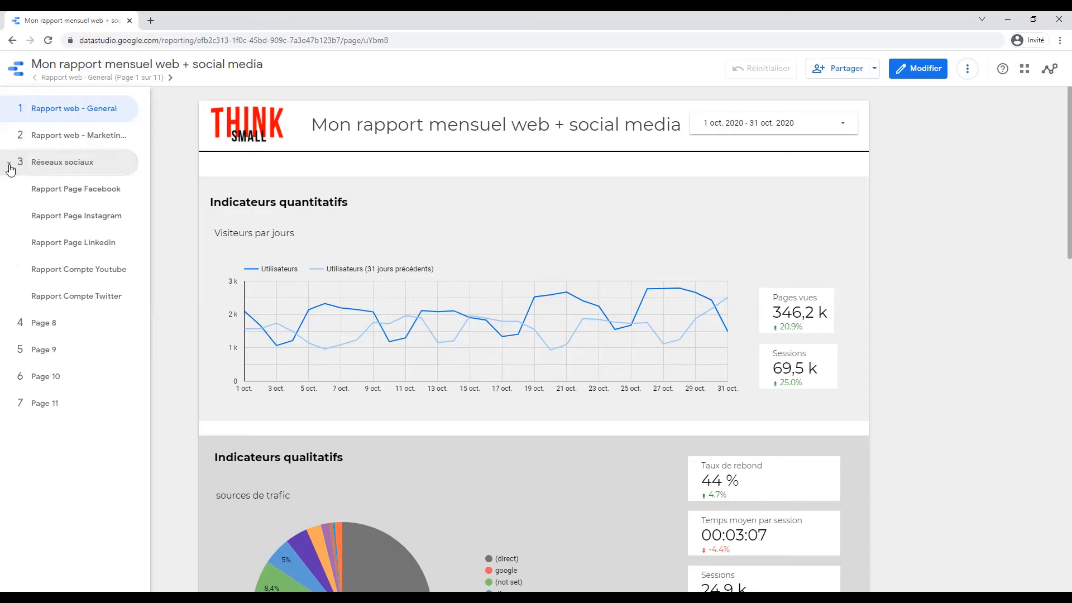
click(9, 168)
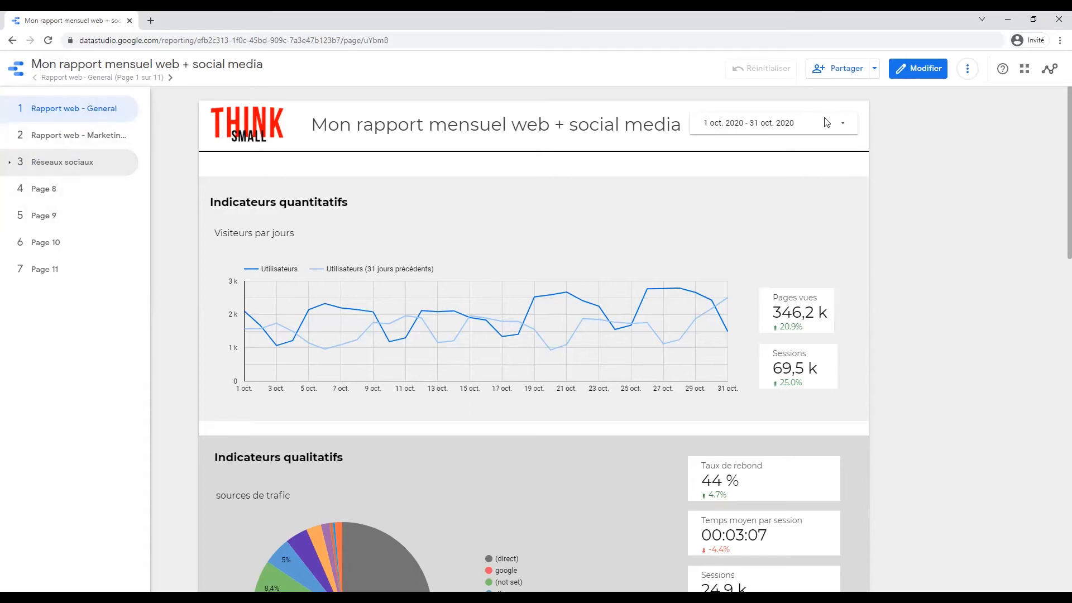
Return to editing the report and set the layout's navigation type to Tabulation
click(906, 72)
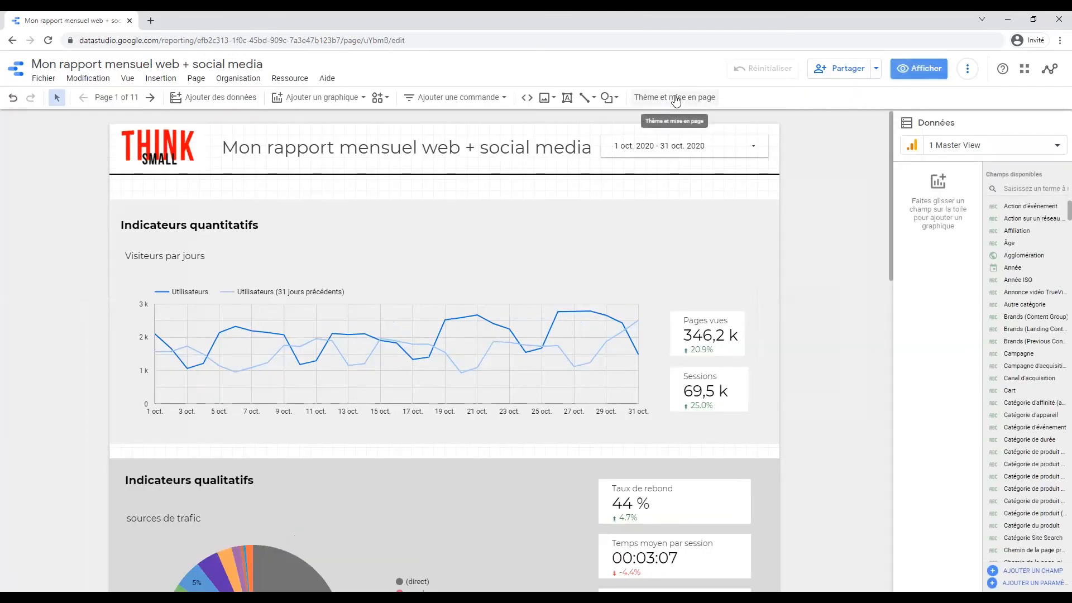
click(675, 98)
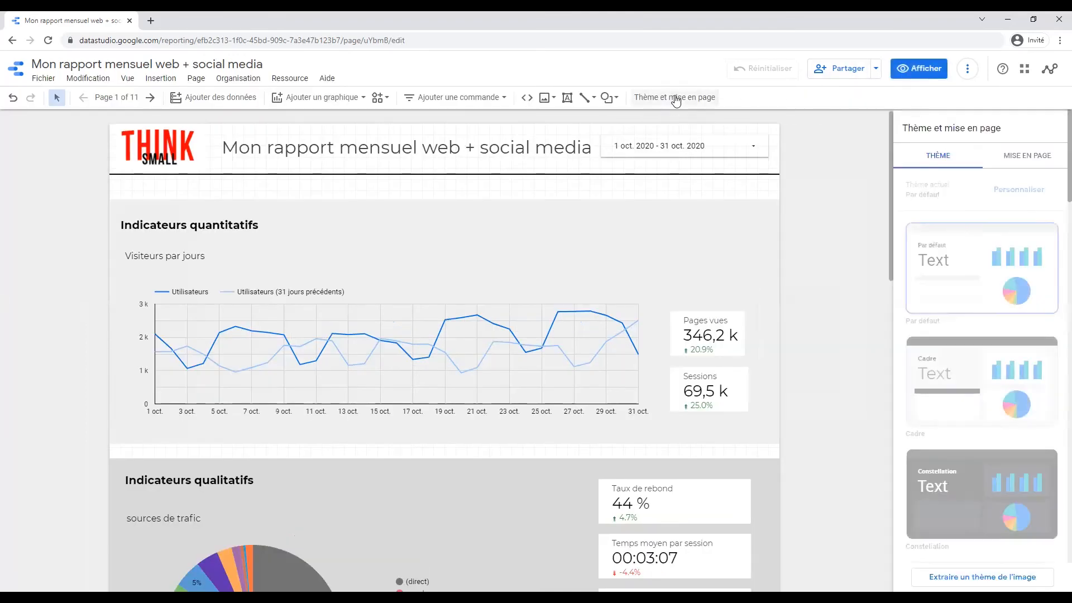
click(1026, 155)
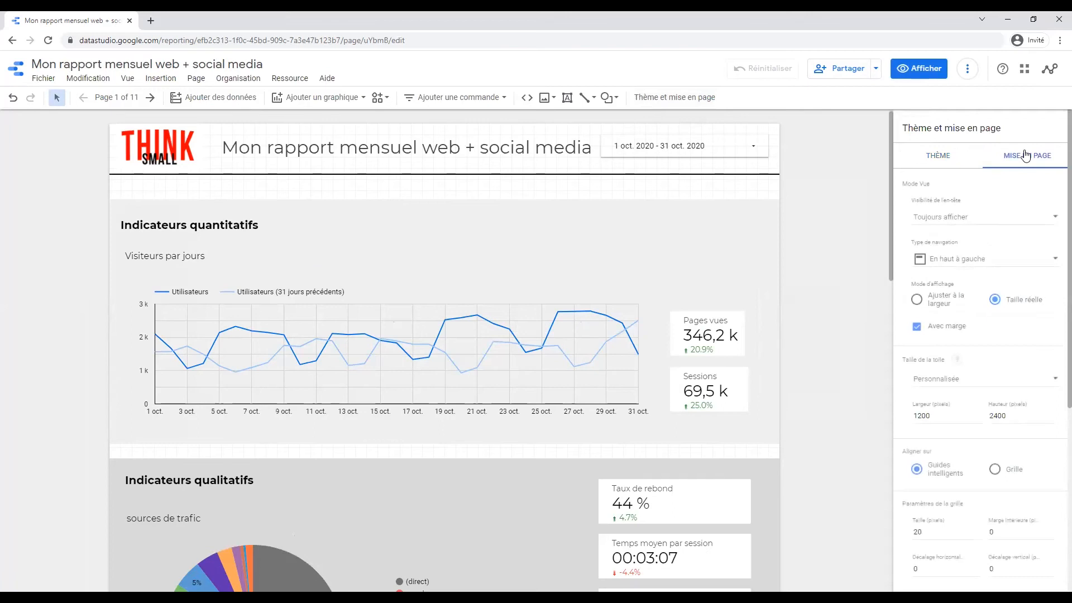
click(981, 268)
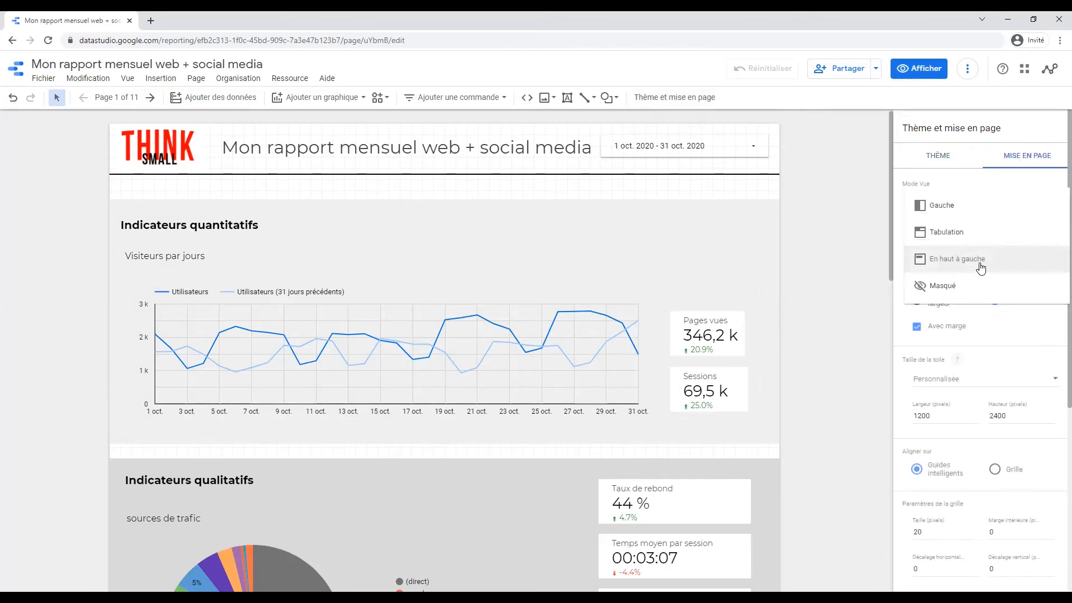
click(973, 232)
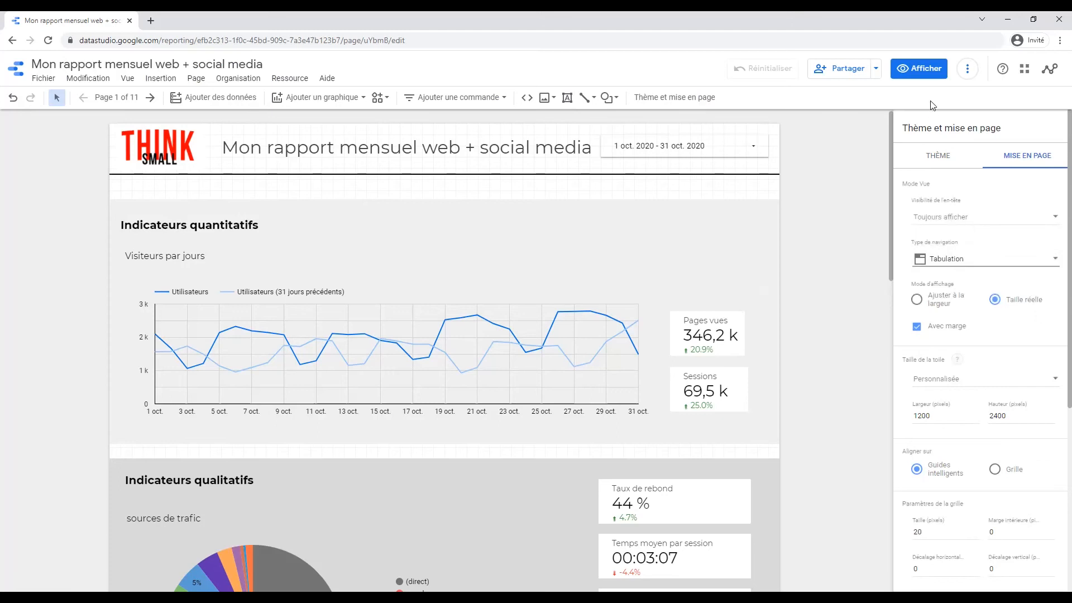
Show the report in view mode and check the pages grouped under Réseaux sociaux in the tab navigation
click(914, 76)
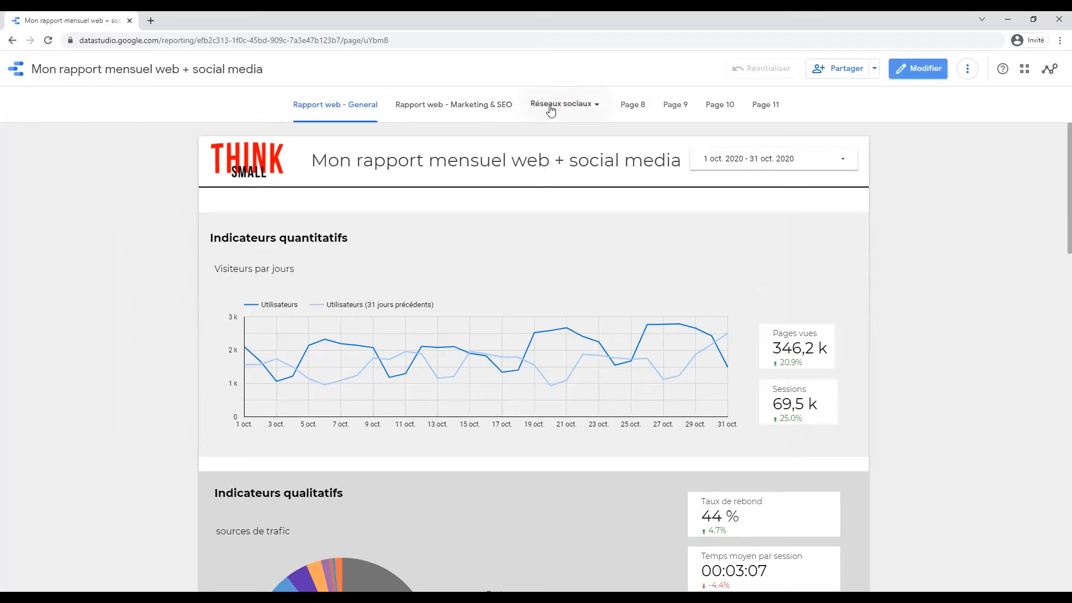
click(574, 111)
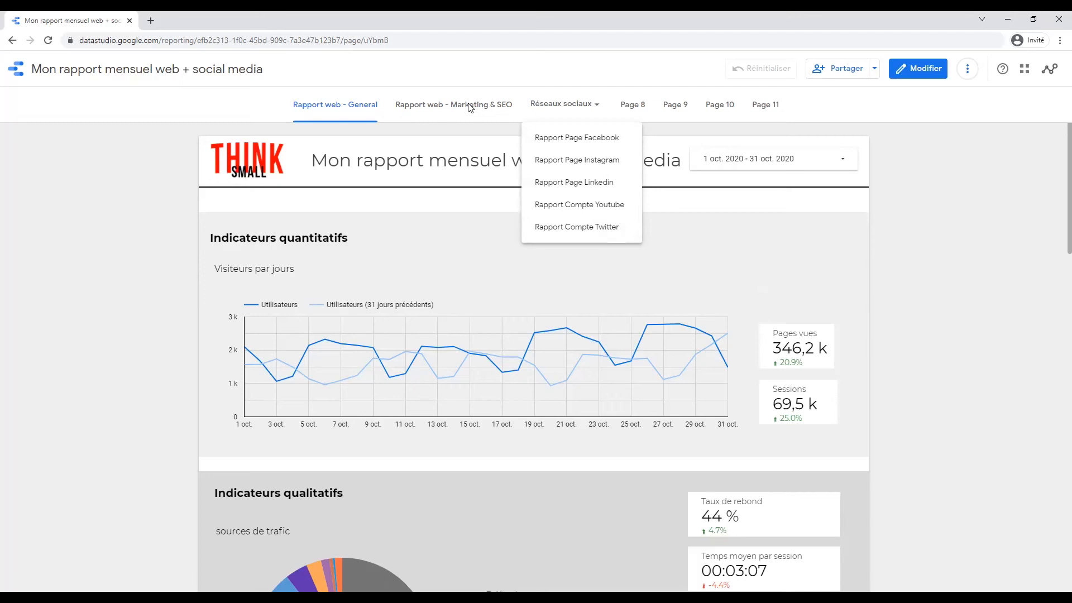
click(151, 175)
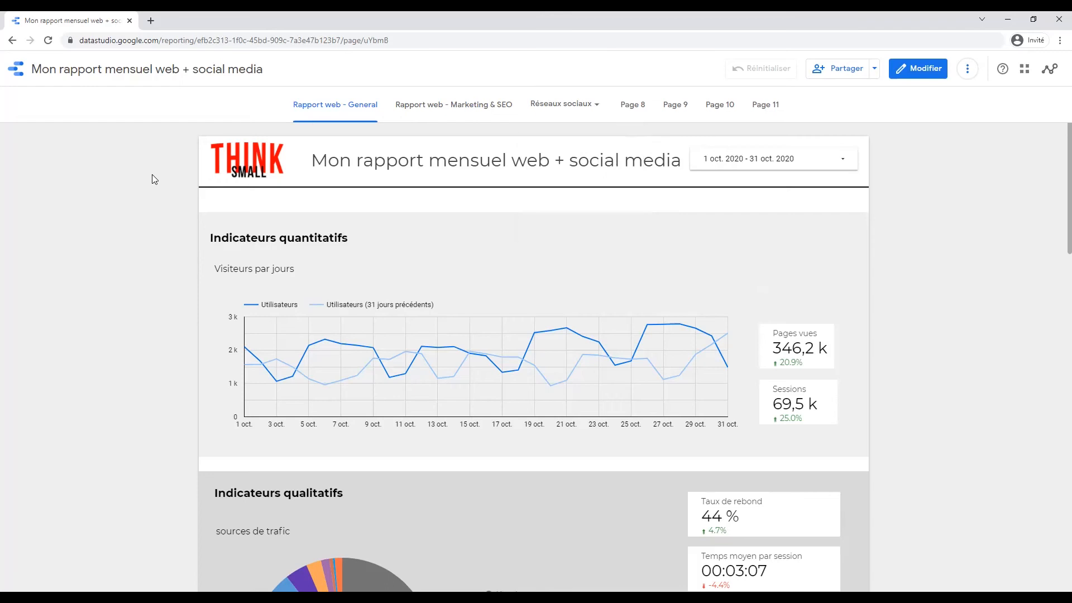
scroll(124, 227, down, 3)
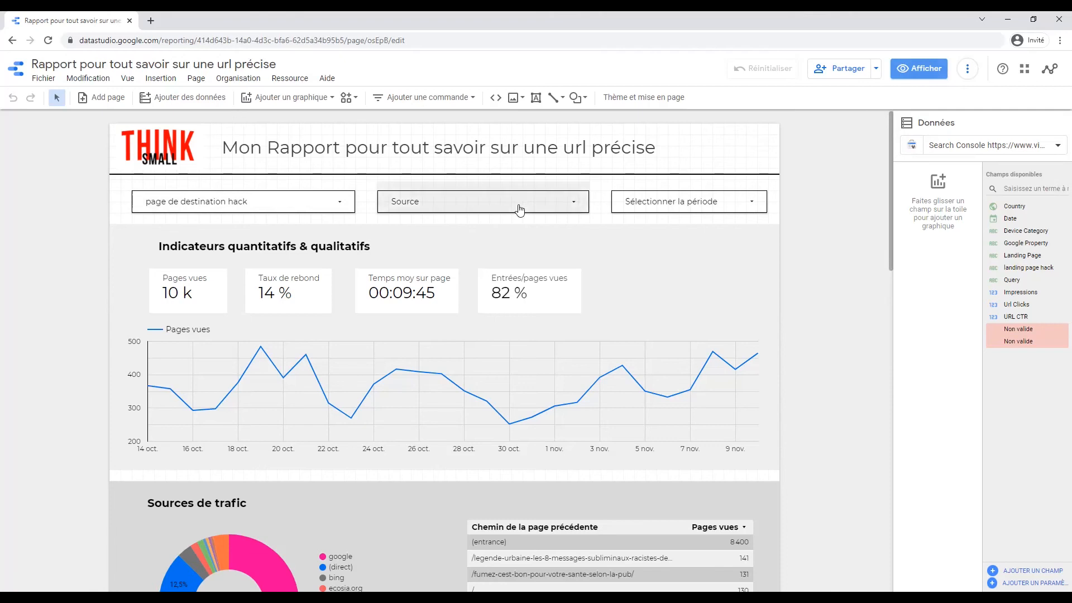
Filter the URL report's page de destination hack control to only the vivelapub.fr page beginning with "100-ans-de"
click(320, 207)
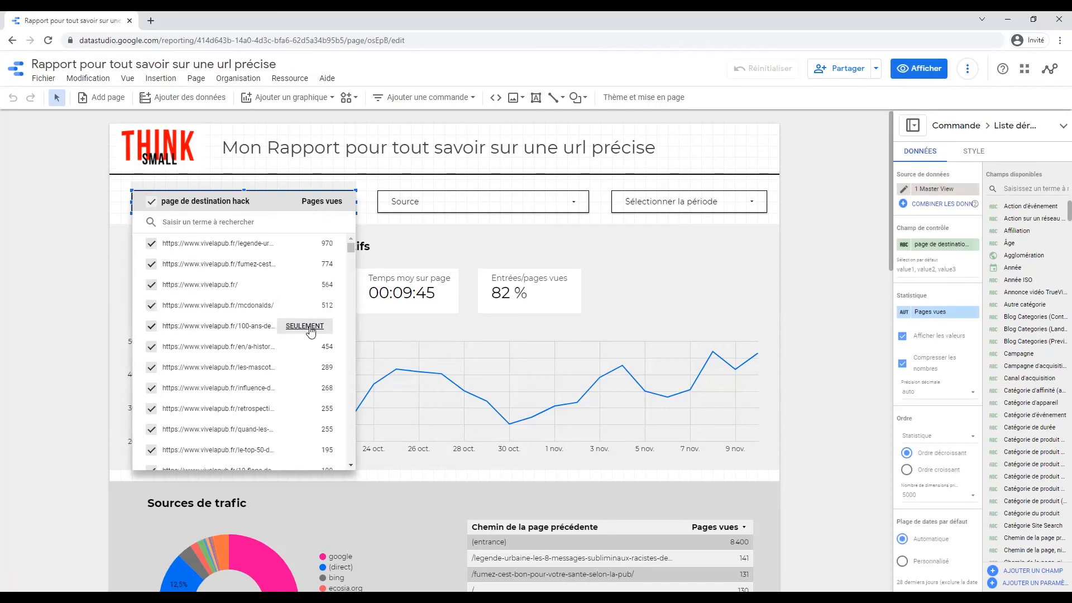
click(331, 330)
click(524, 283)
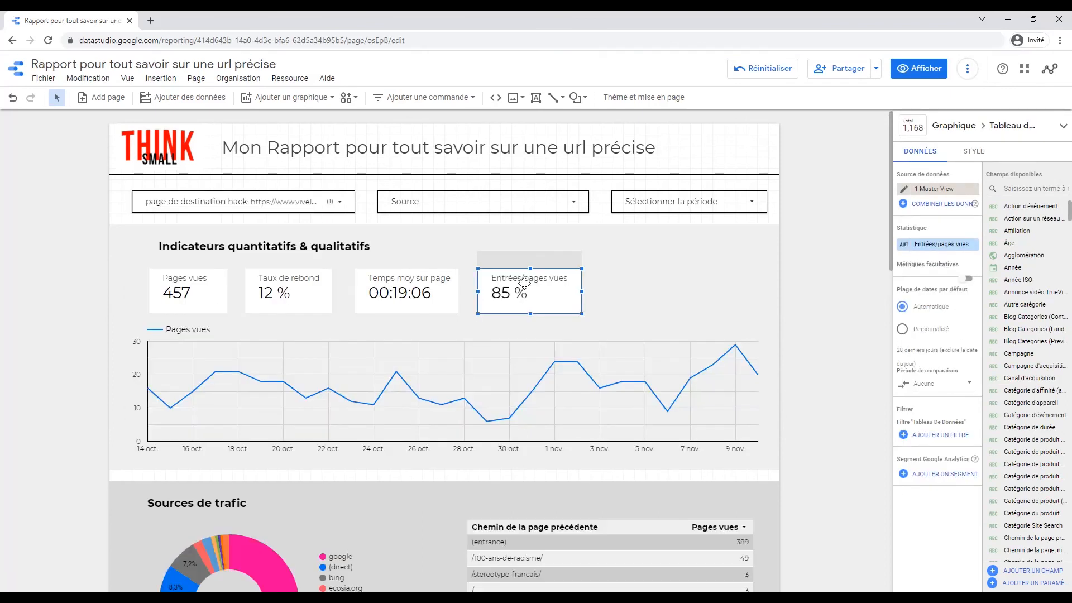